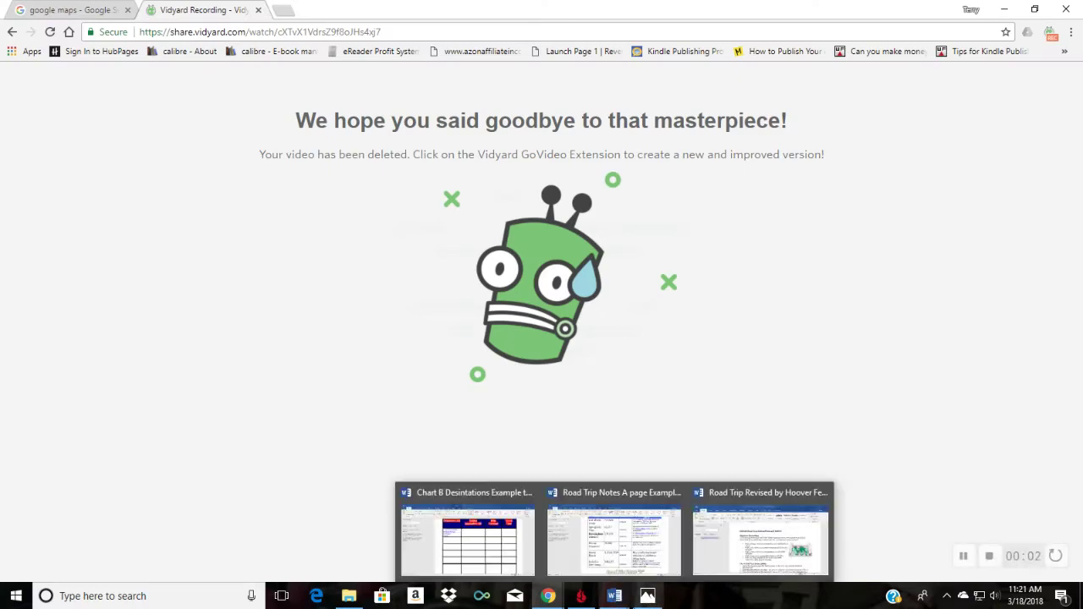
# Step: Bring the Road Trip instructions document forward and scroll through its Student Directions
pyautogui.click(711, 545)
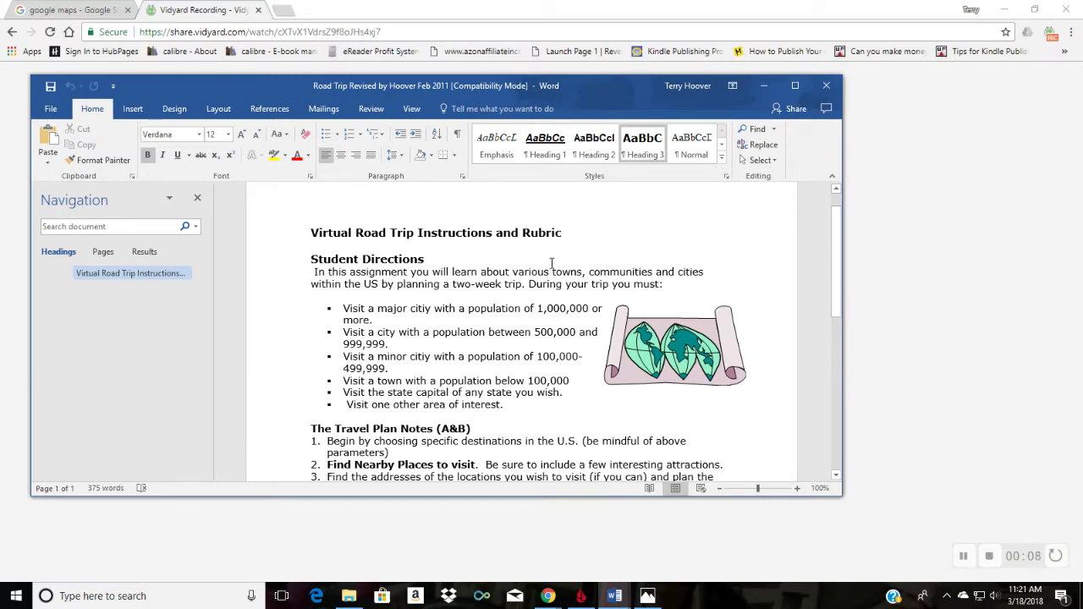
pyautogui.scroll(-1, 555, 267)
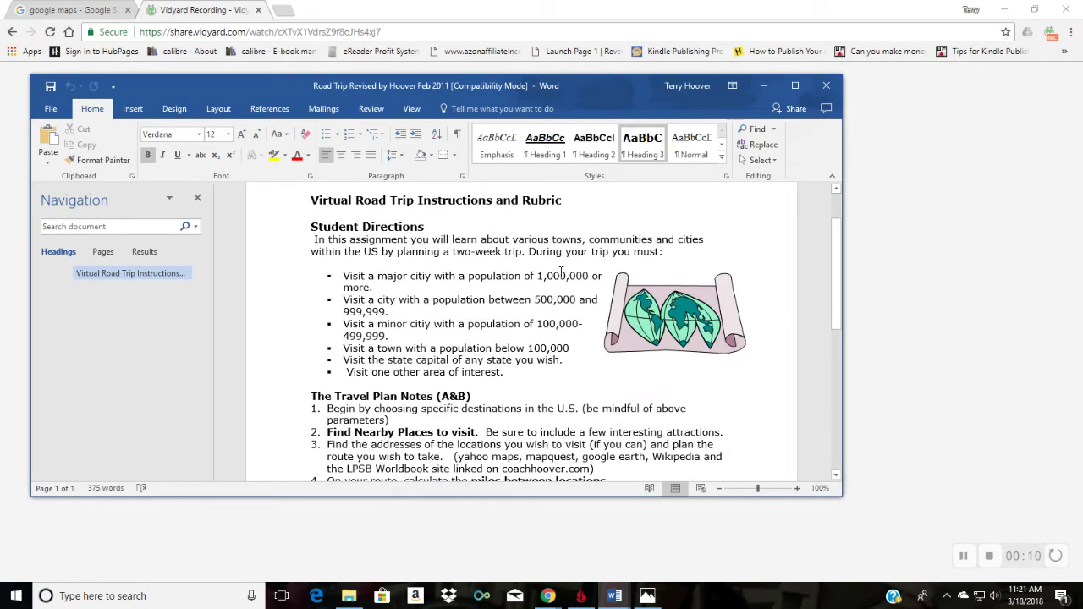
pyautogui.scroll(-2, 561, 272)
pyautogui.scroll(2, 562, 271)
pyautogui.scroll(-1, 462, 323)
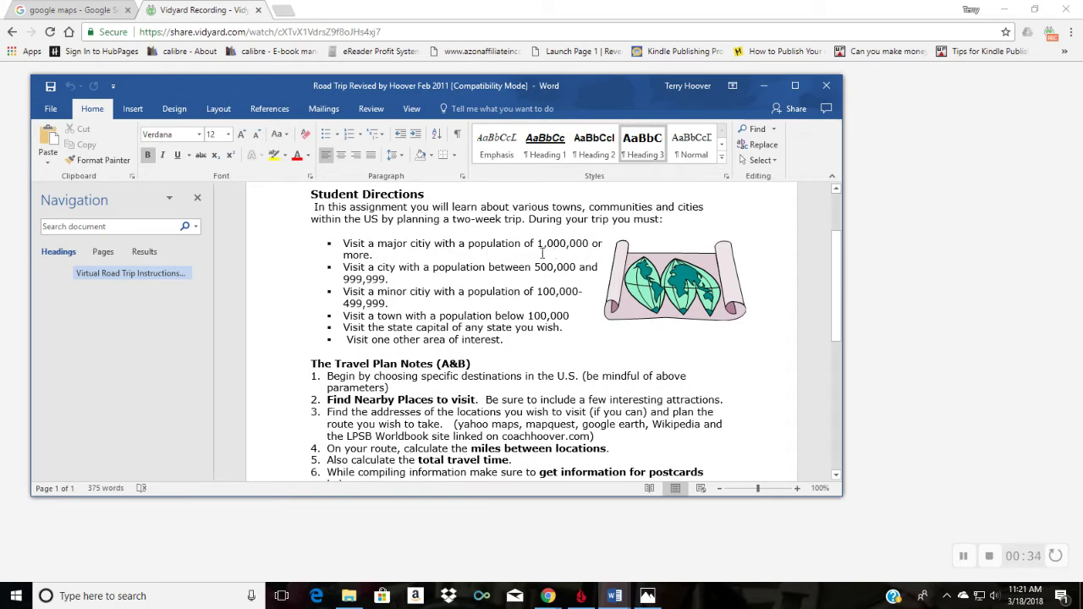
pyautogui.scroll(1, 491, 253)
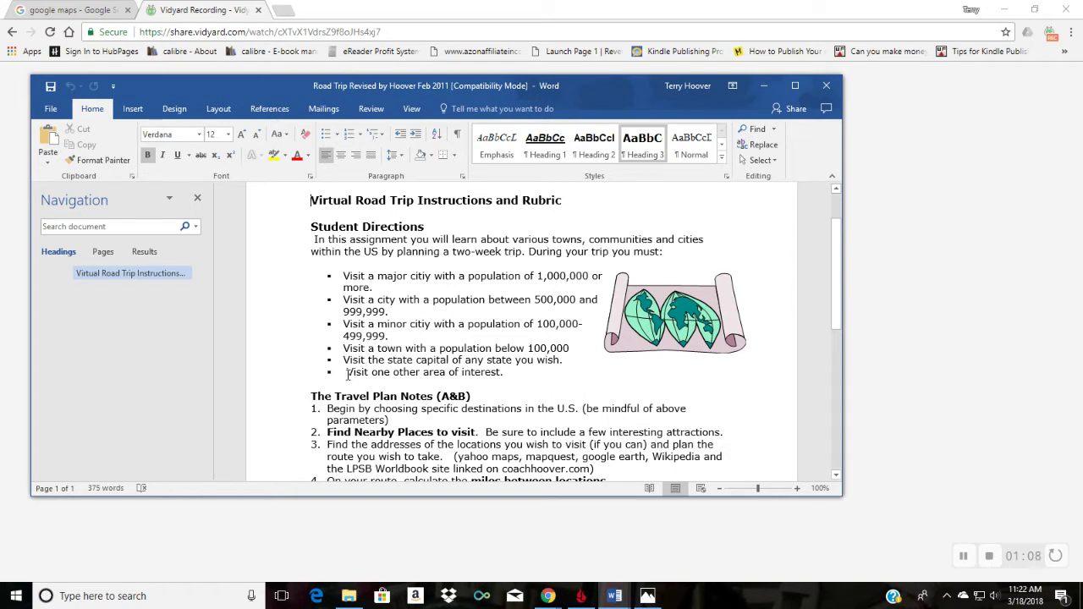
# Step: Insert a dash before '2 points' on the Postcards Home rubric's population line
pyautogui.scroll(-5, 347, 374)
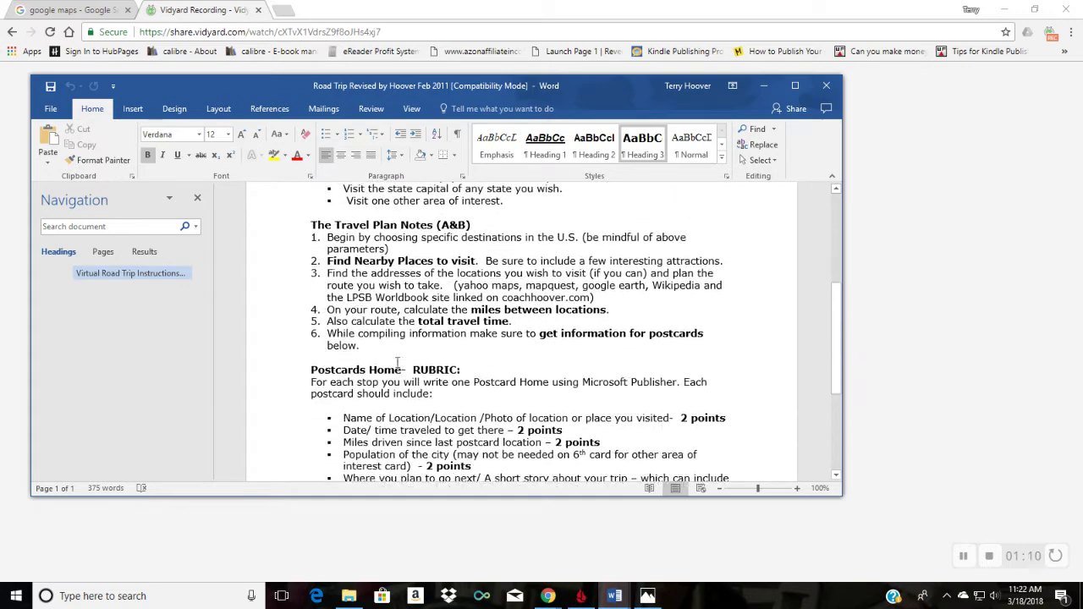
pyautogui.scroll(-1, 415, 355)
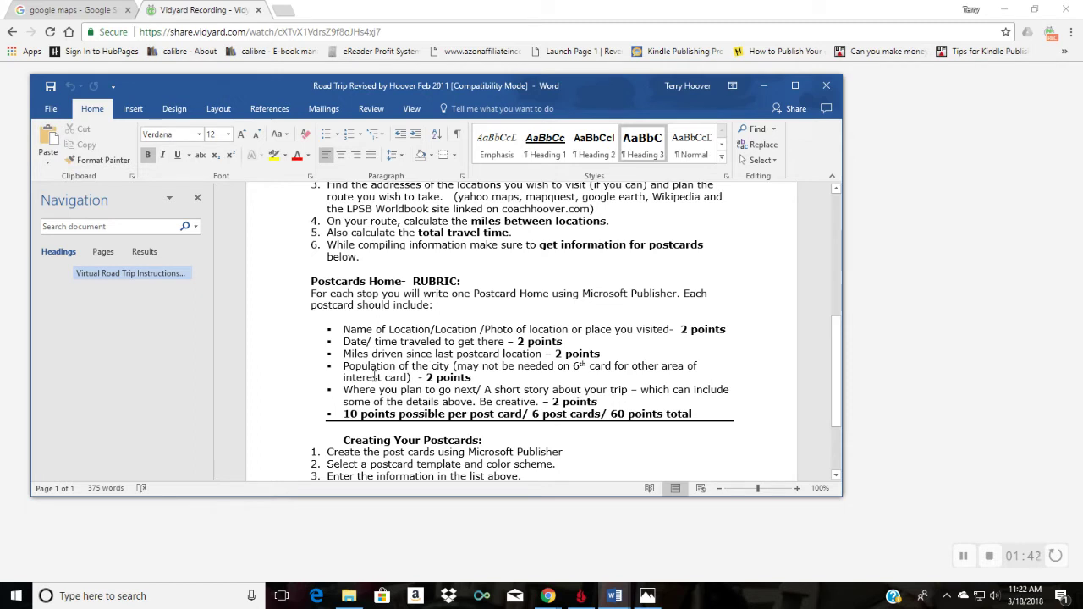
pyautogui.write('-')
pyautogui.scroll(-1, 499, 374)
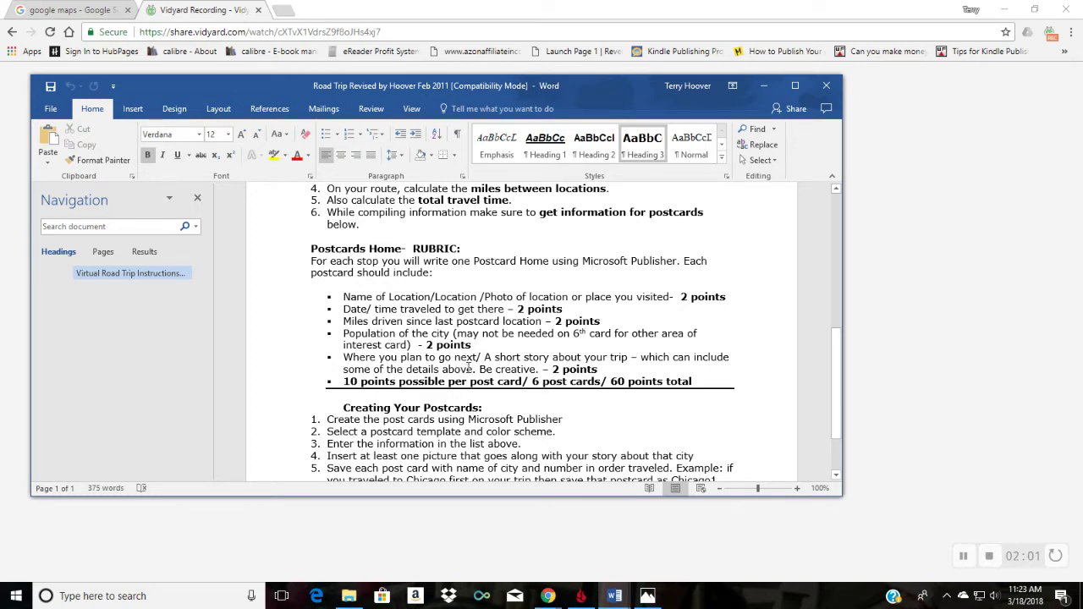
pyautogui.scroll(-2, 468, 366)
pyautogui.scroll(5, 468, 367)
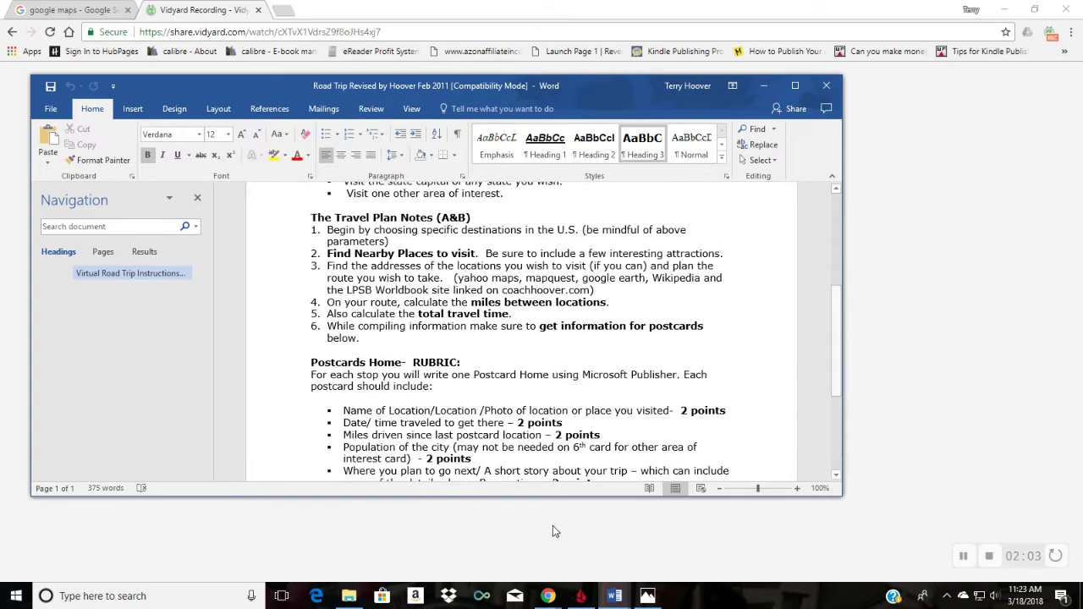
# Step: View the Chart B Destinations table, then switch back to the Chrome browser window
pyautogui.moveTo(622, 594)
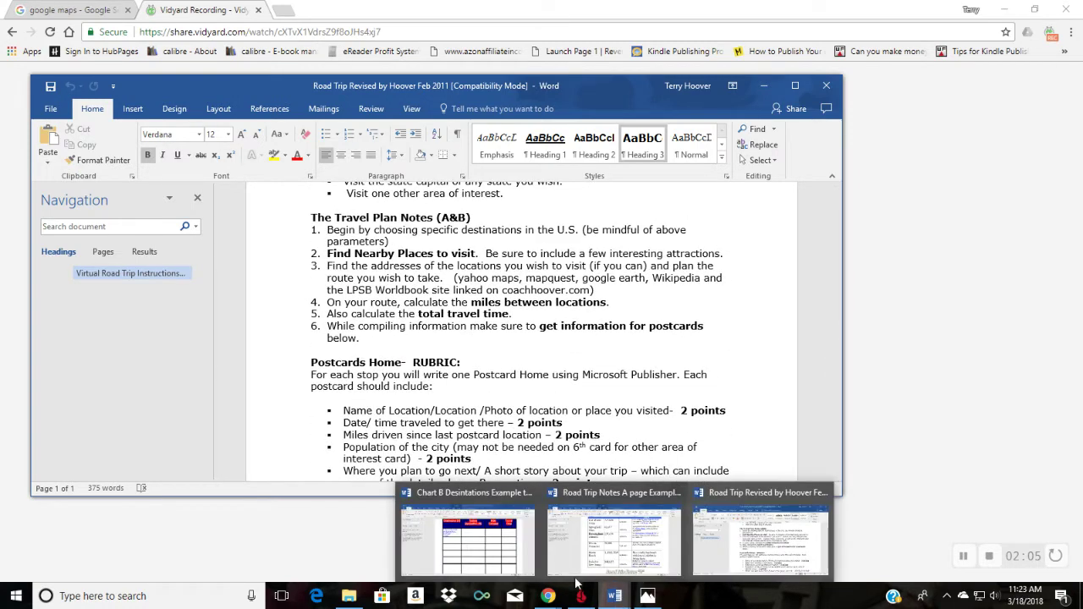
pyautogui.click(491, 548)
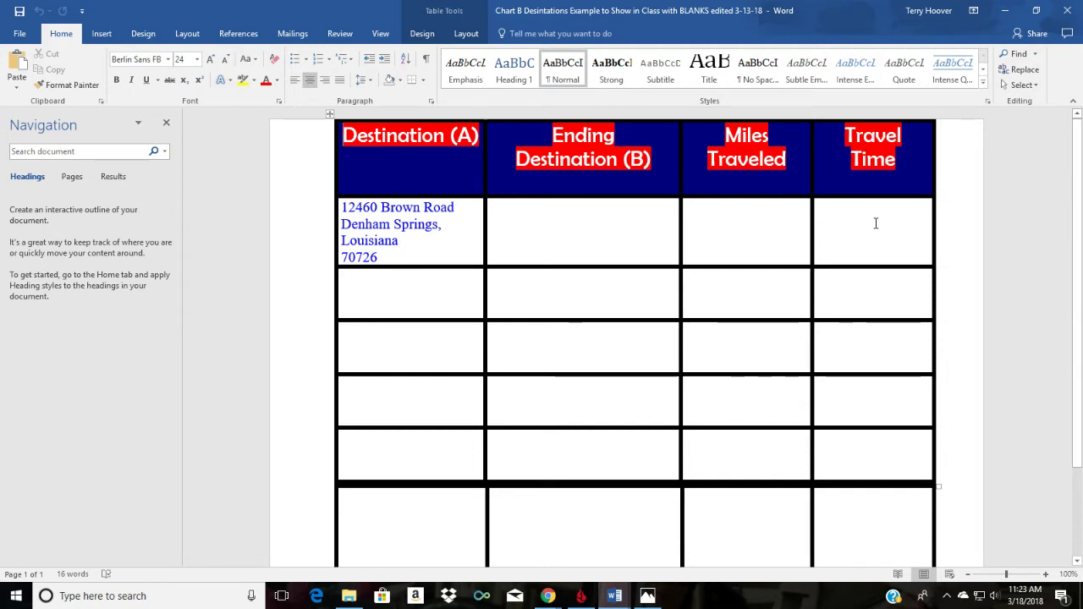
pyautogui.moveTo(615, 597)
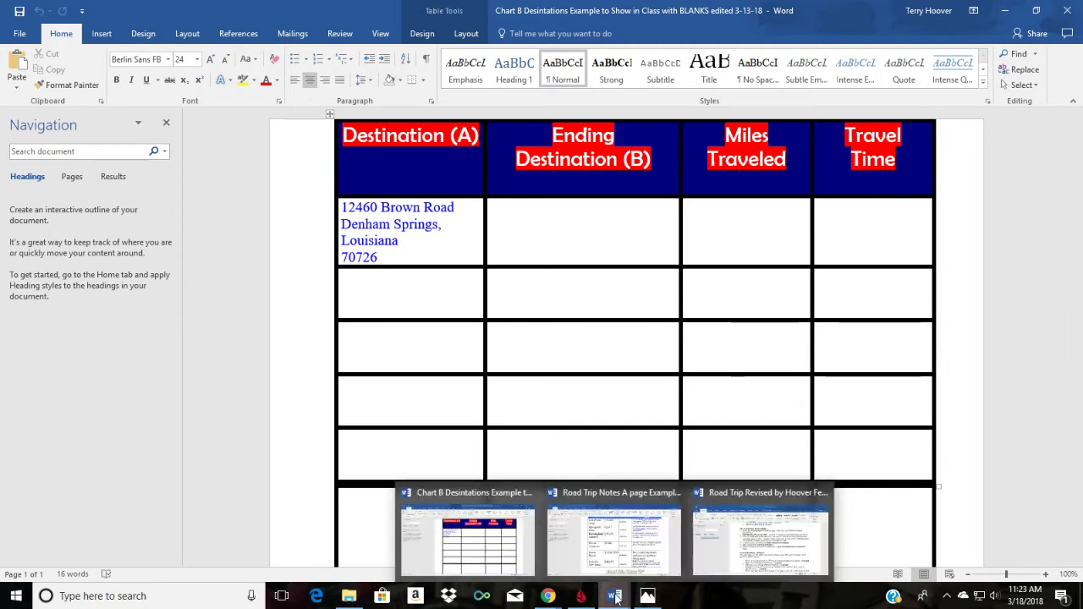
pyautogui.moveTo(551, 597)
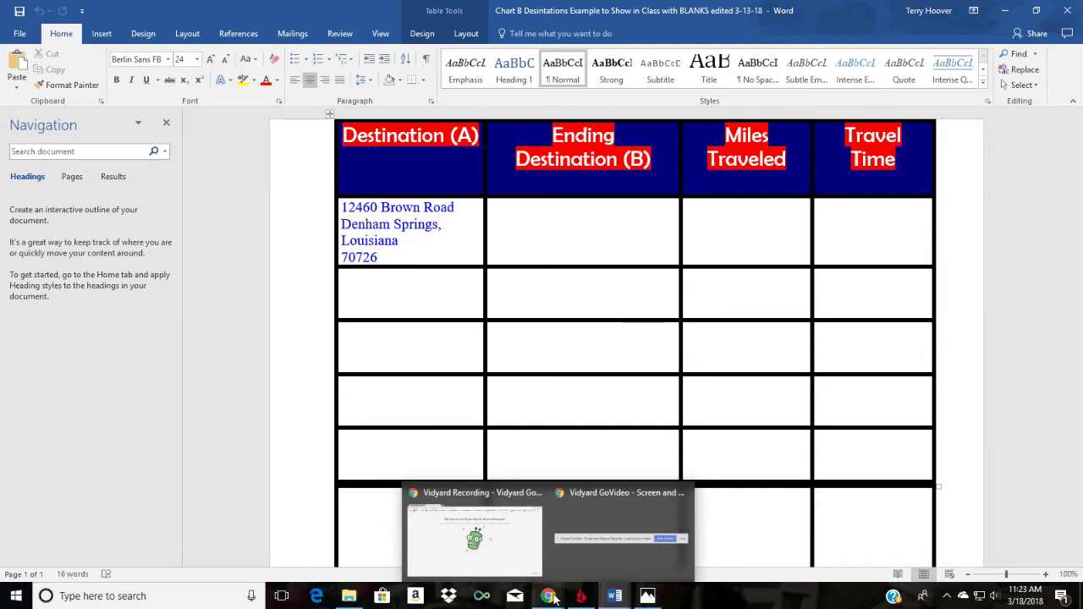
pyautogui.moveTo(519, 530)
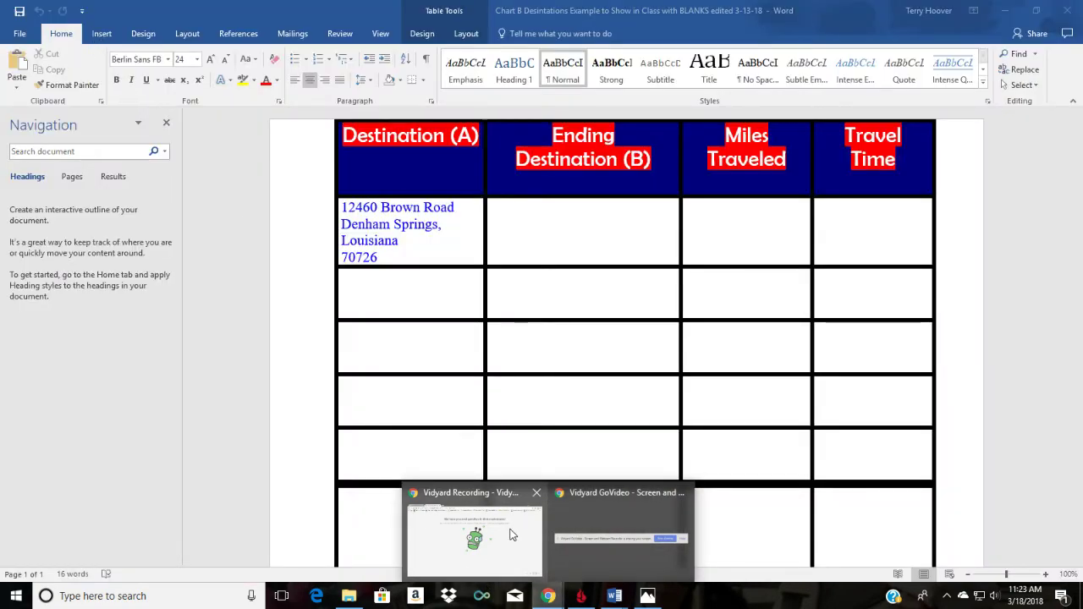
pyautogui.click(499, 544)
# Step: Open Google Maps from the 'google maps' search results and glance back at the destinations chart
pyautogui.click(60, 9)
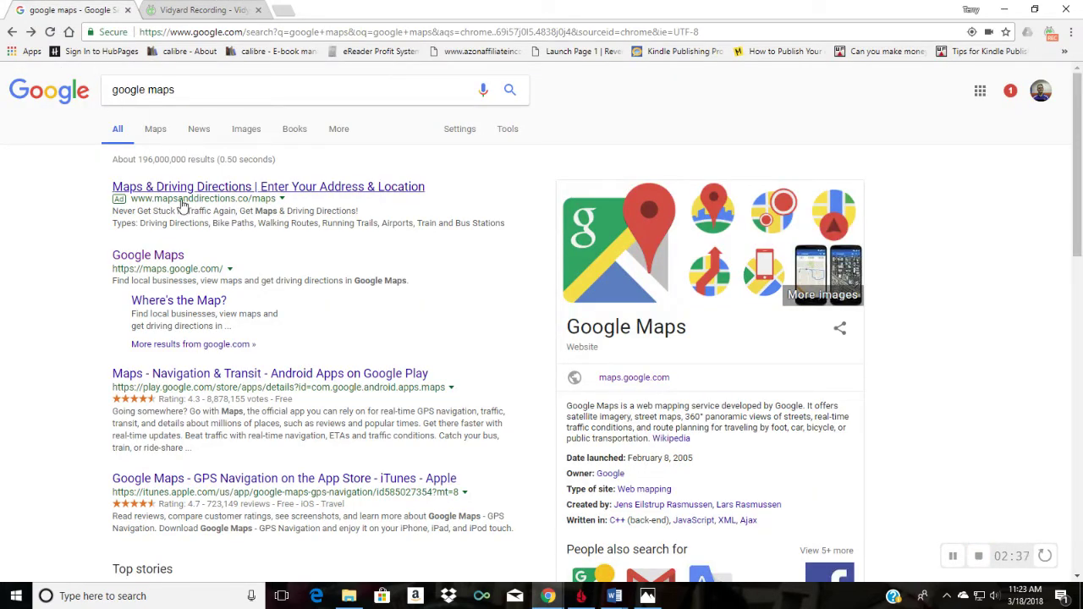
pyautogui.click(171, 264)
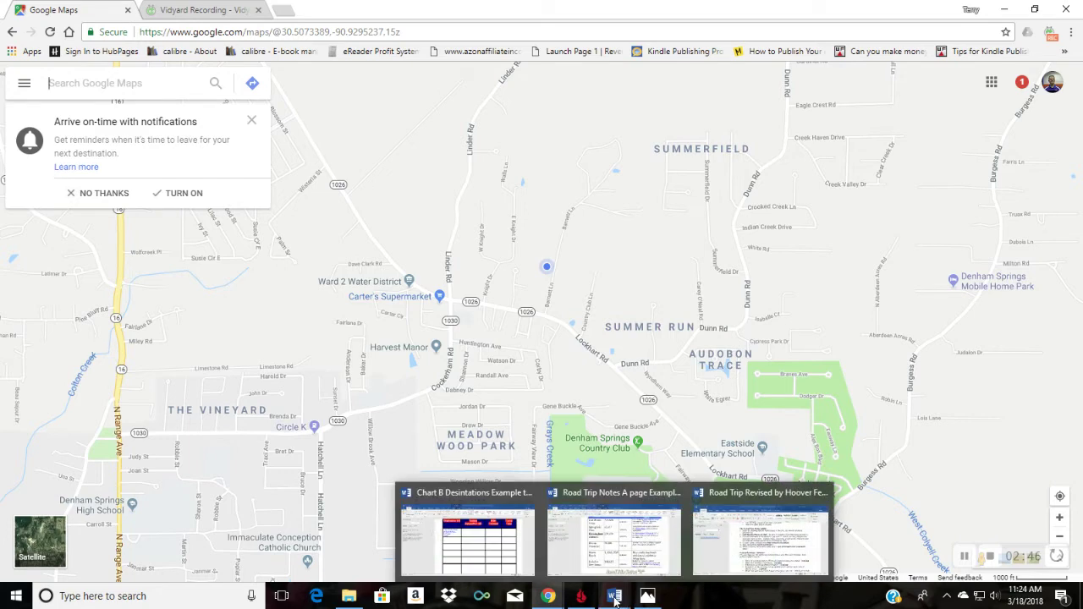
pyautogui.click(501, 546)
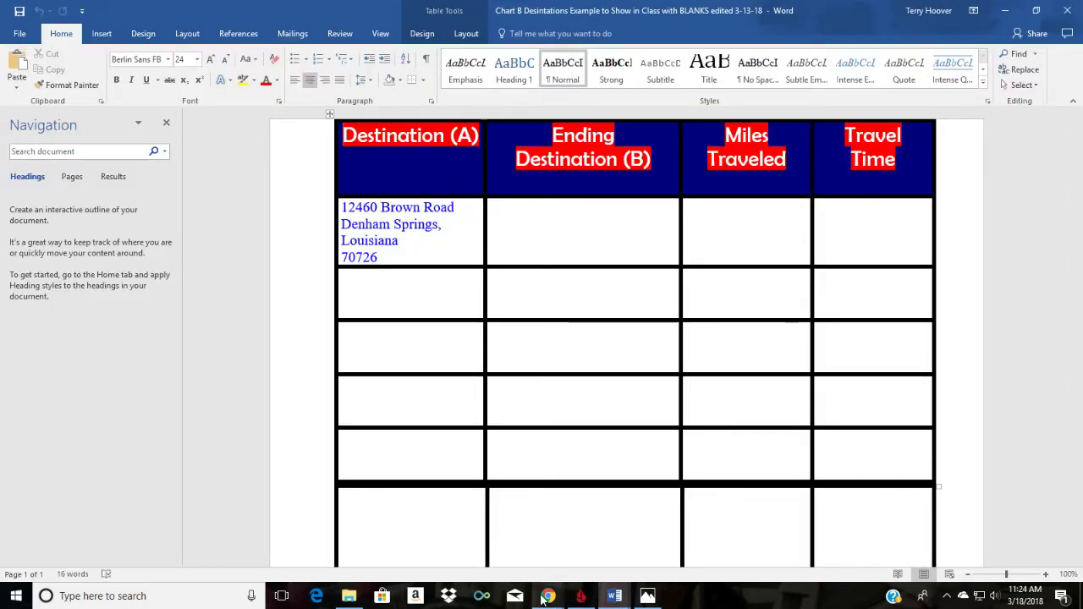
pyautogui.moveTo(546, 597)
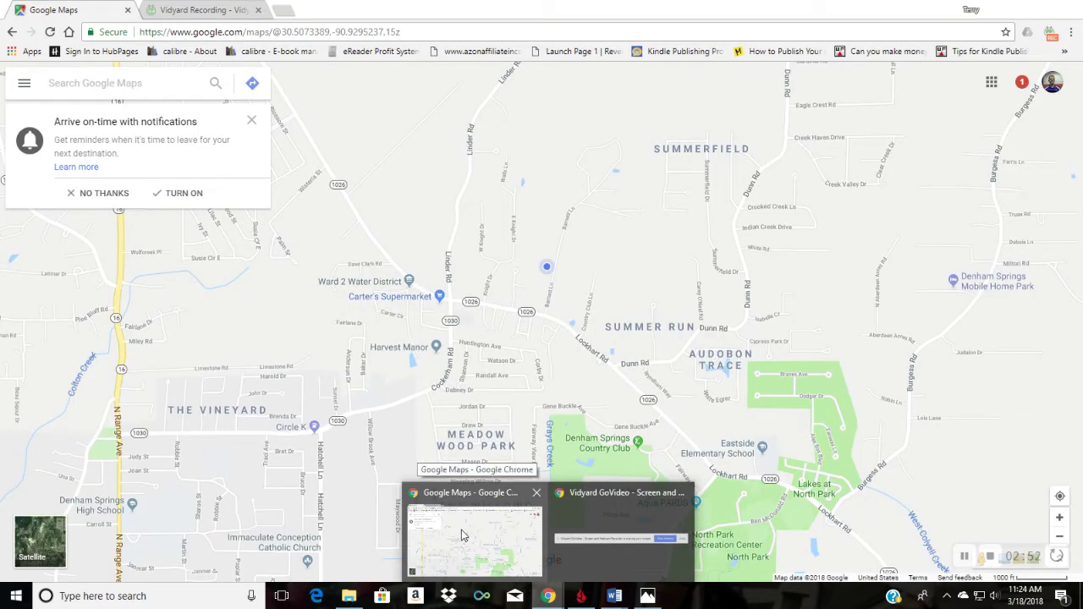
pyautogui.click(463, 535)
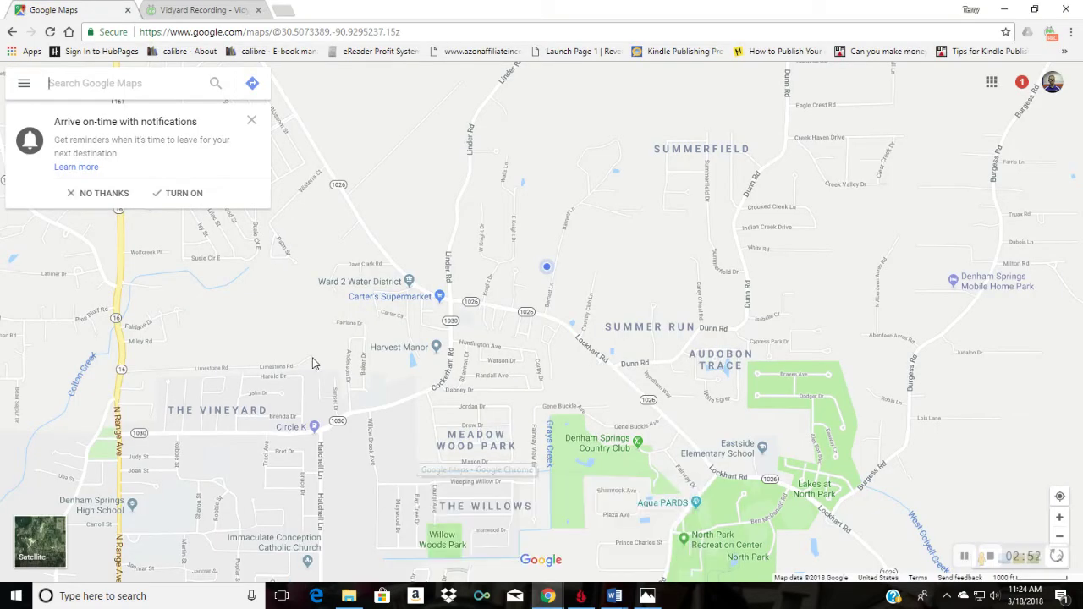
pyautogui.click(254, 83)
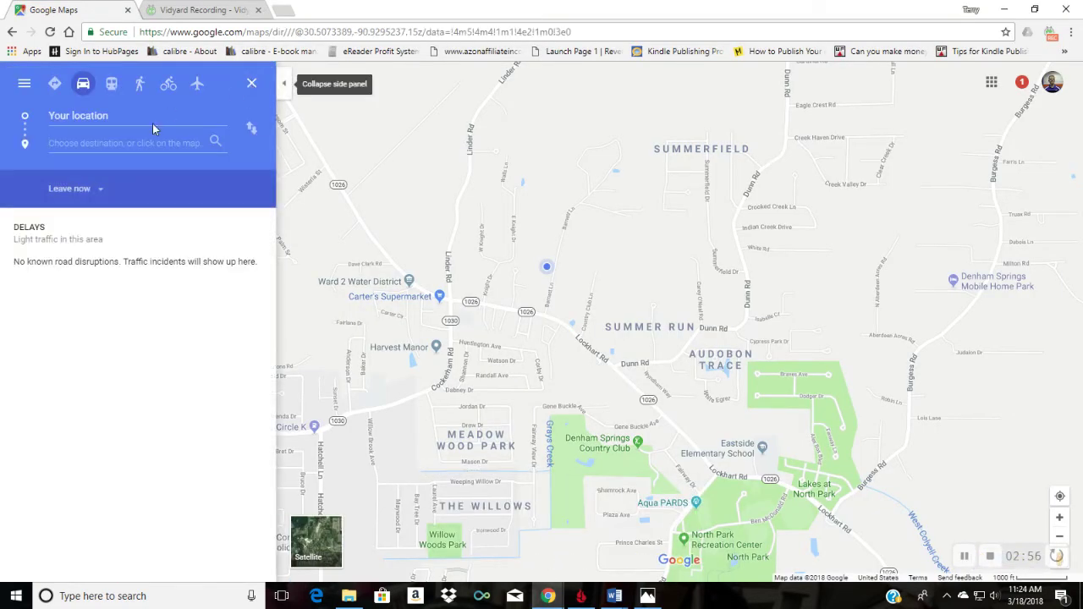
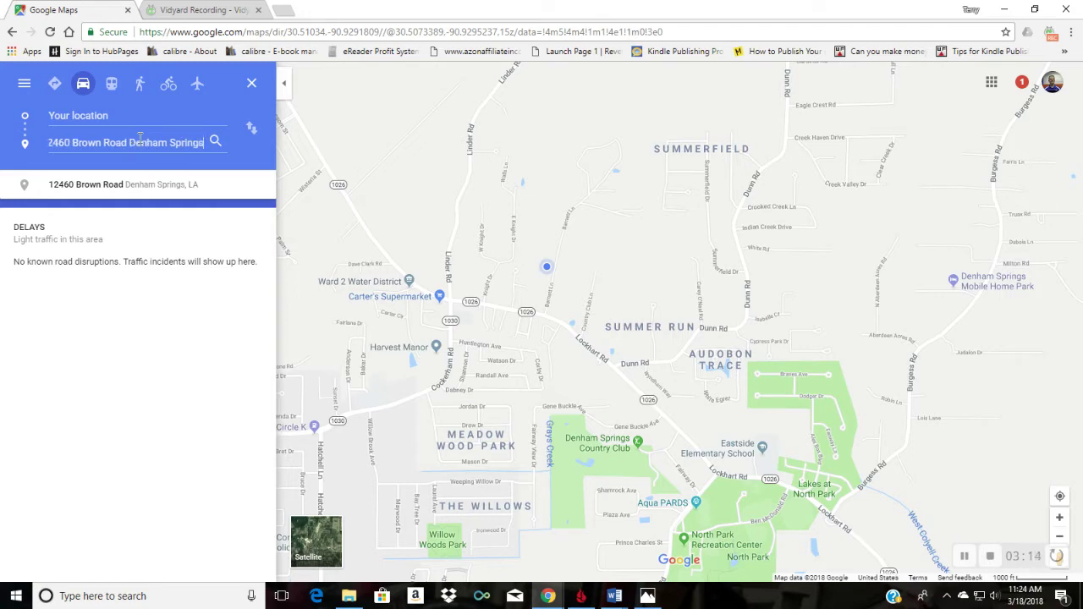
pyautogui.click(70, 186)
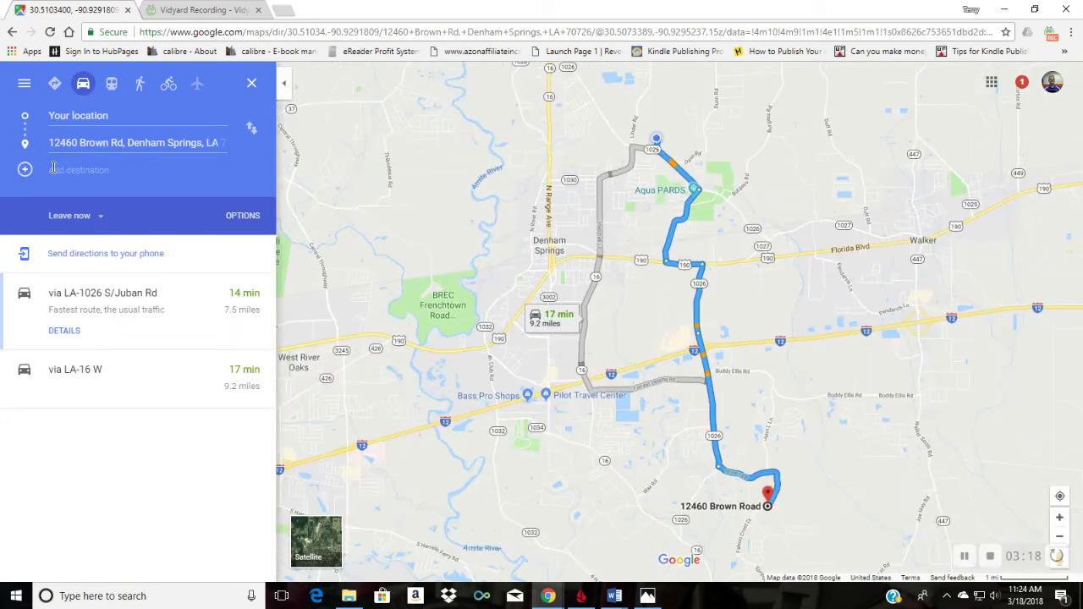
pyautogui.click(60, 172)
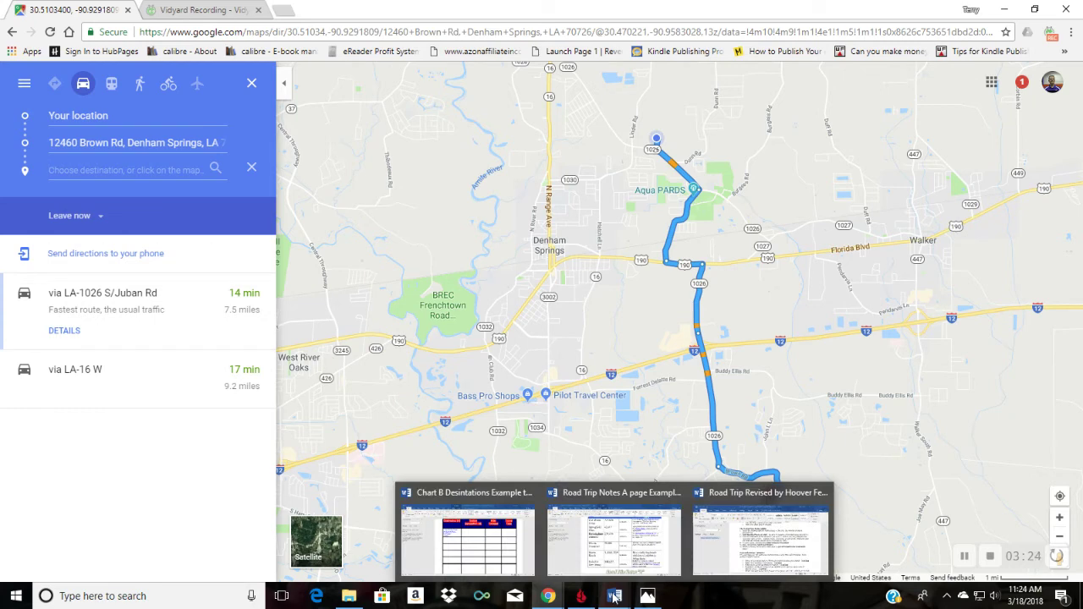
pyautogui.click(611, 554)
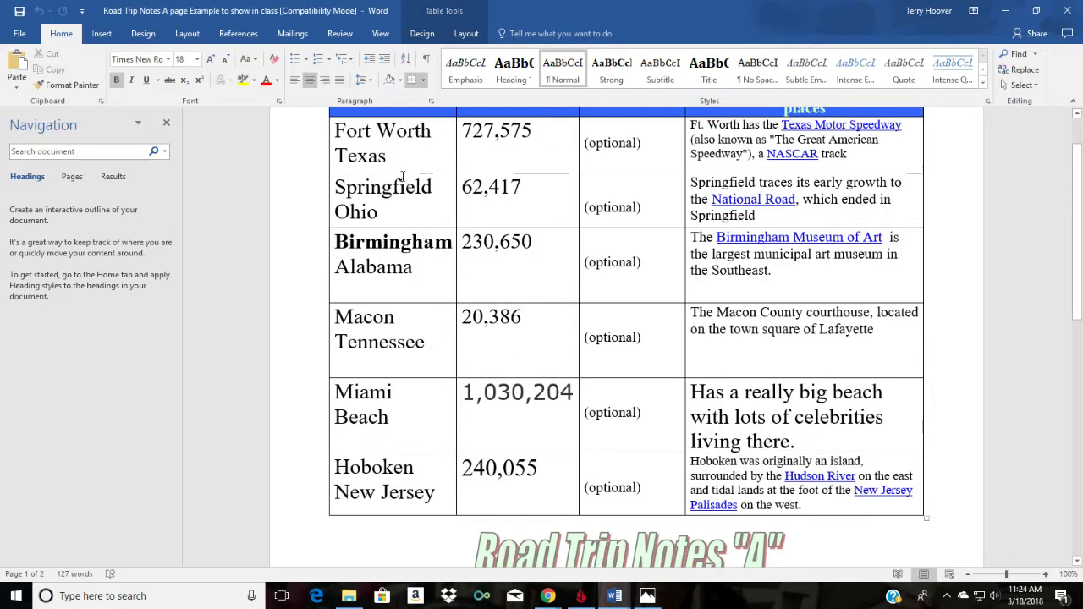
pyautogui.scroll(1, 400, 186)
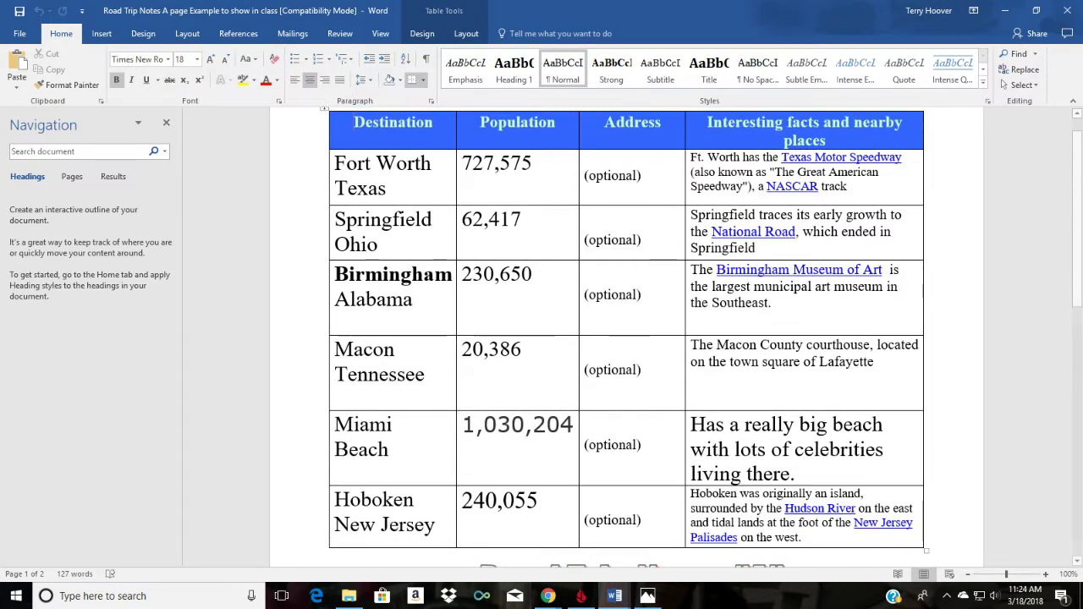
pyautogui.moveTo(548, 597)
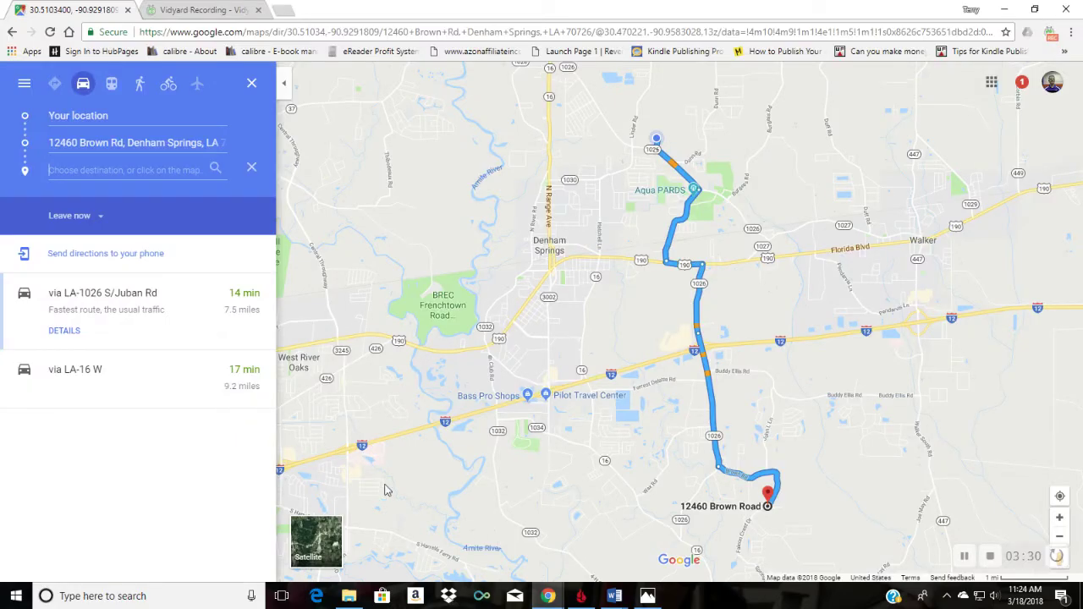
pyautogui.click(508, 541)
# Step: Route the new stop to Fort Worth, Texas (487 miles), then bring up the Chart B table
pyautogui.write('Fort')
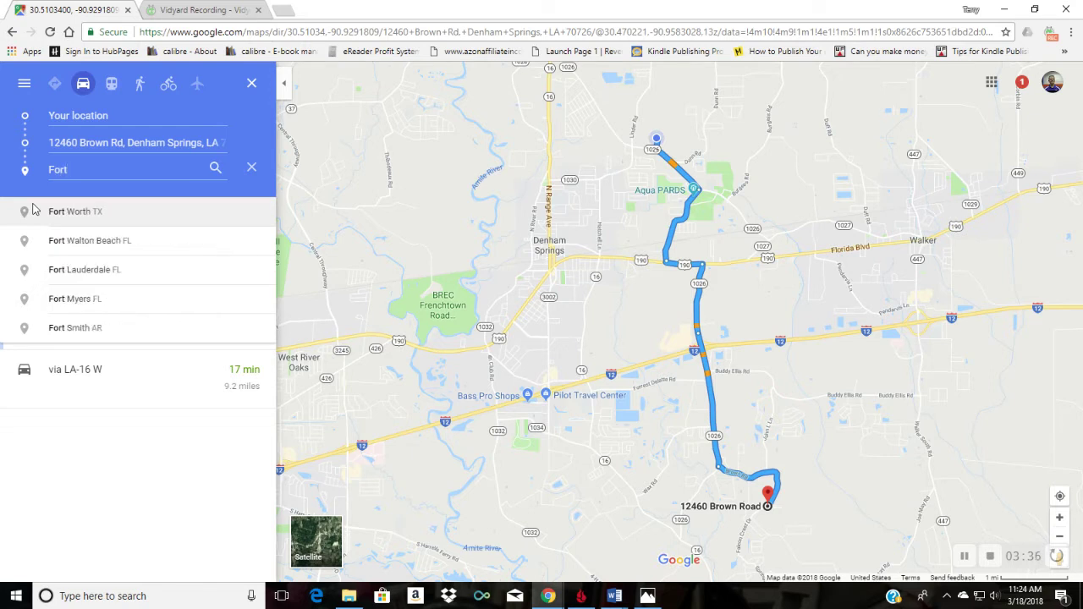
pyautogui.write(' Texas')
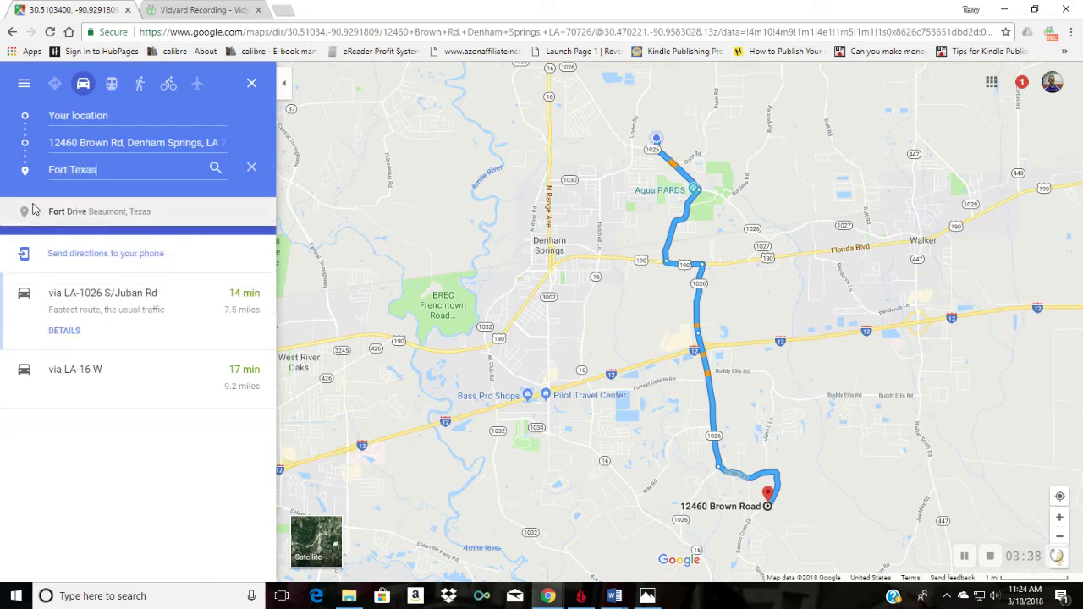
pyautogui.press('BackSpace')
pyautogui.press('BackSpace')
pyautogui.press('BackSpace')
pyautogui.press('BackSpace')
pyautogui.press('BackSpace')
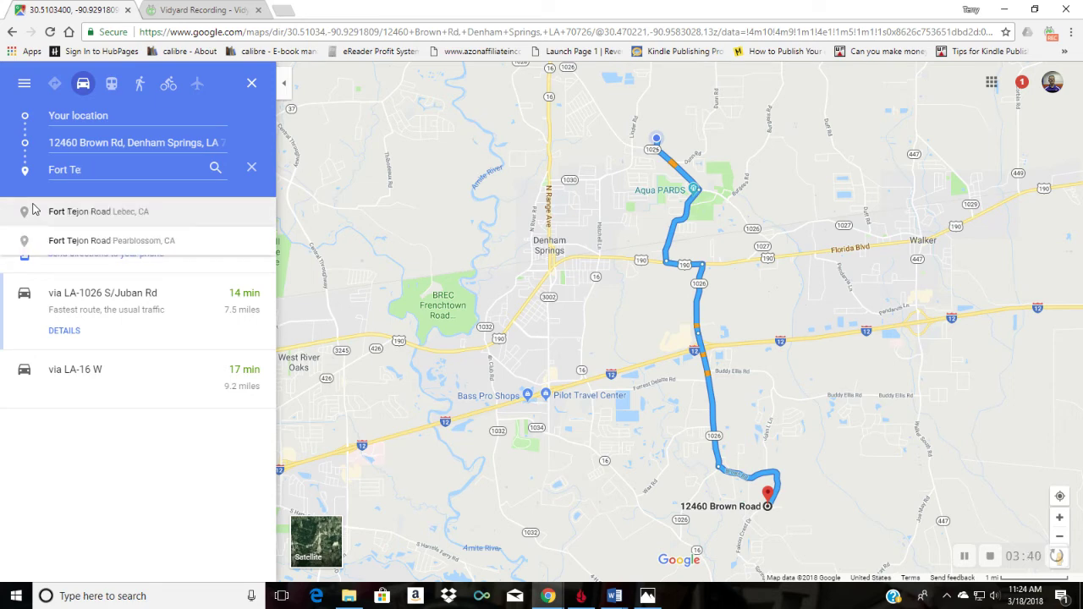
pyautogui.write('W')
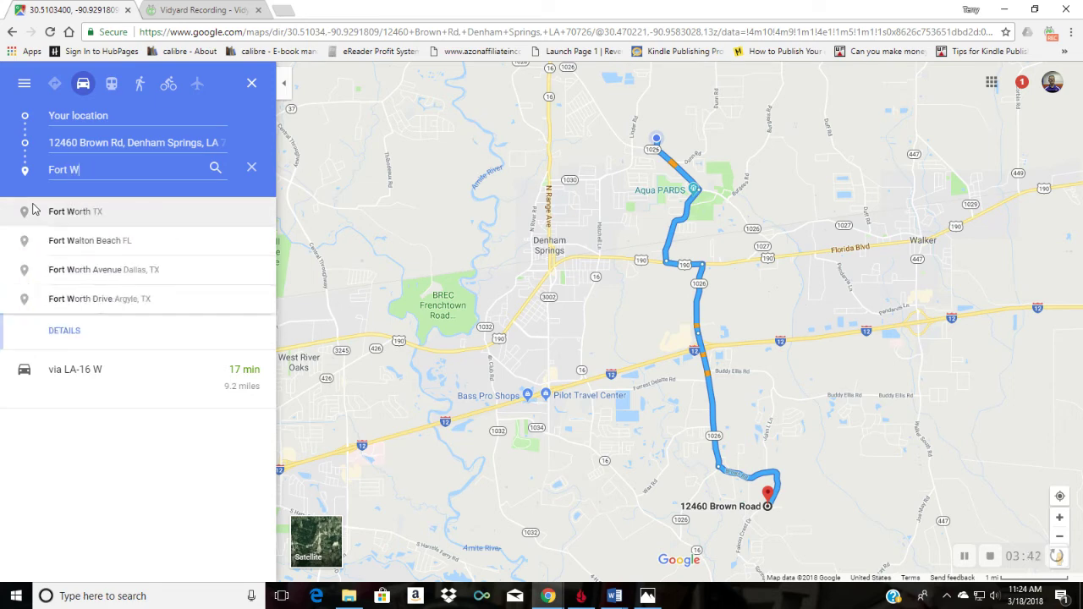
pyautogui.write('orth Texas')
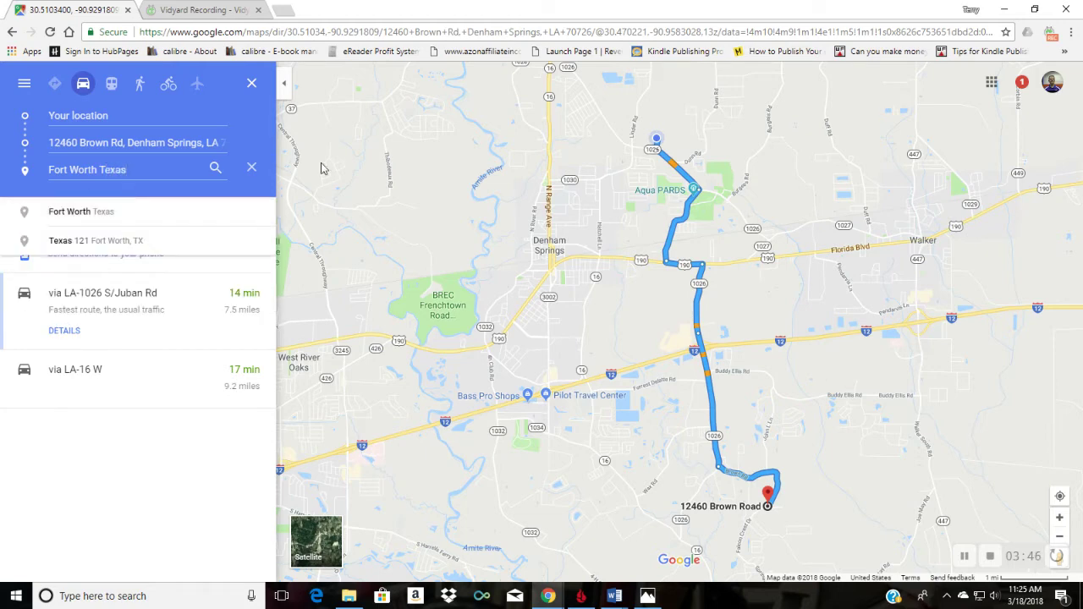
pyautogui.click(215, 170)
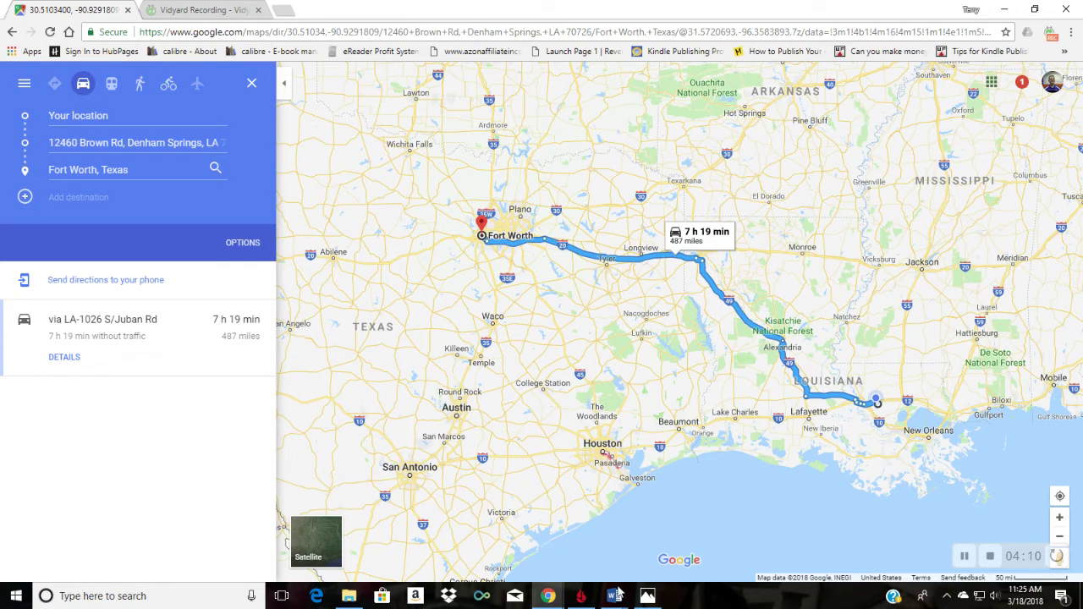
pyautogui.moveTo(618, 598)
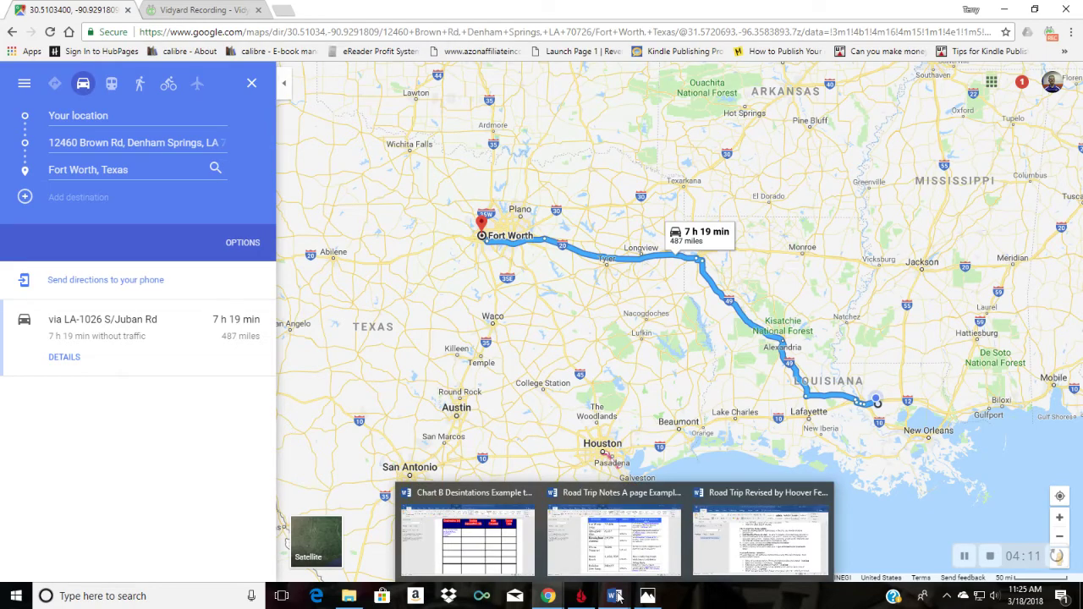
pyautogui.click(497, 558)
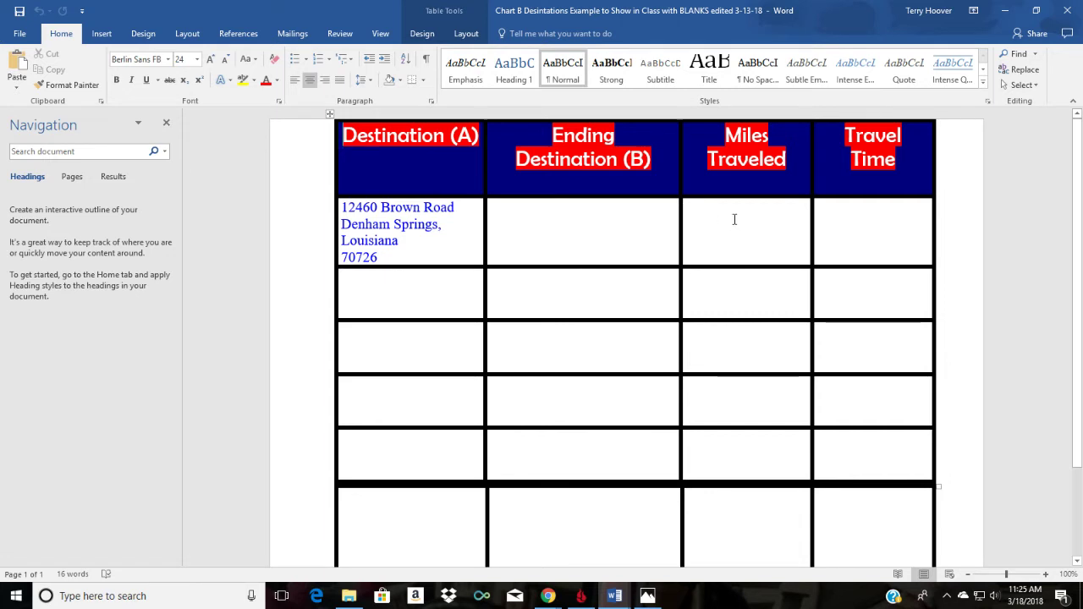
# Step: Return to the Fort Worth driving-route map and open a new browser tab
pyautogui.moveTo(551, 598)
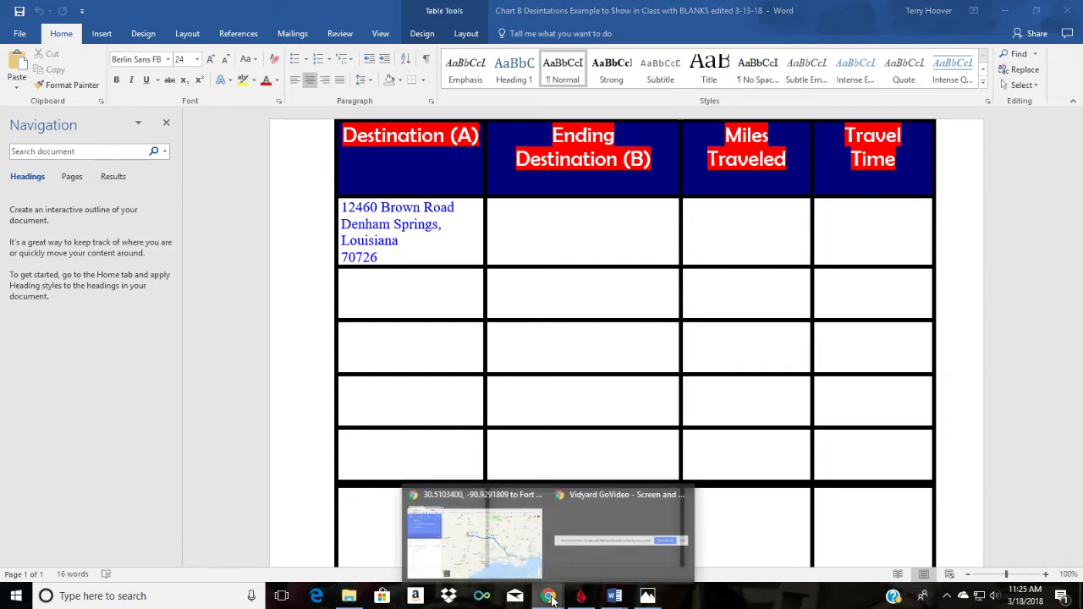
pyautogui.click(474, 537)
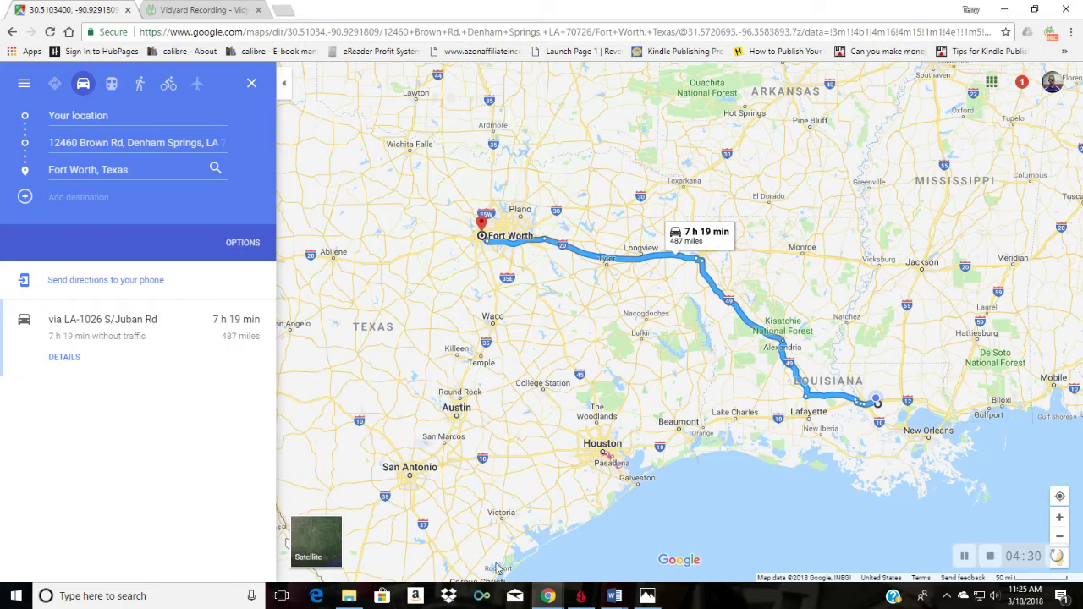
pyautogui.moveTo(556, 599)
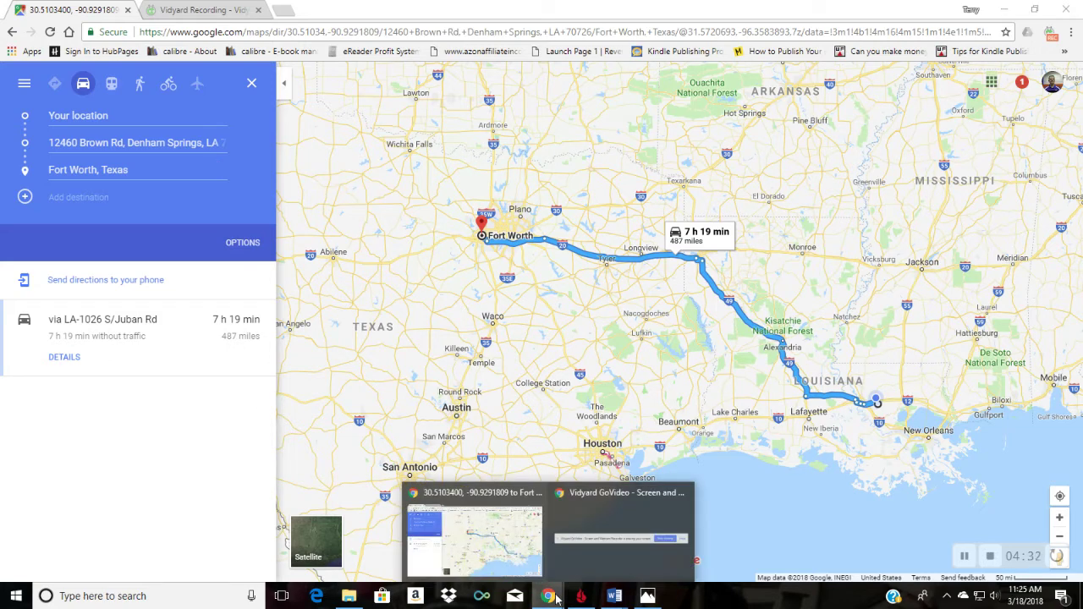
pyautogui.click(283, 11)
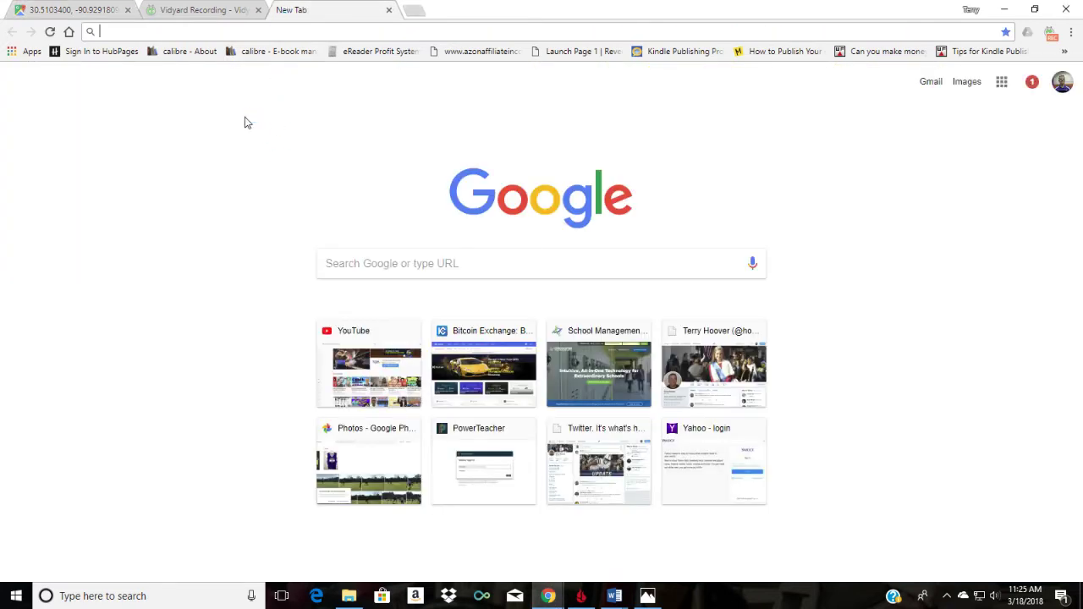
# Step: Search Google for 'population of fort worth', showing 854,113 (2016)
pyautogui.write('po')
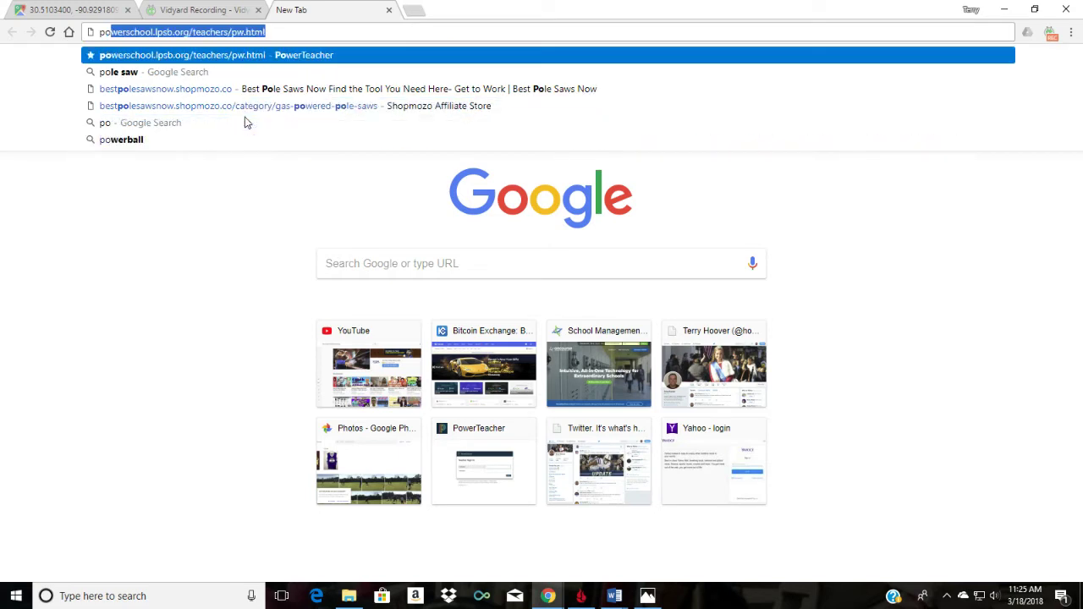
pyautogui.write('pulaat')
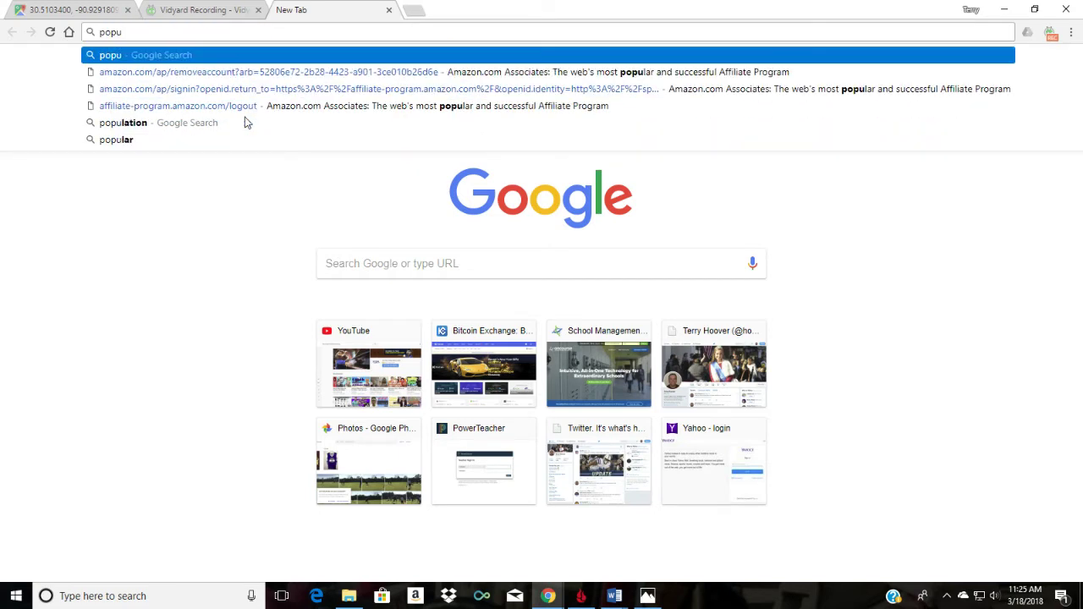
pyautogui.press('BackSpace')
pyautogui.press('BackSpace')
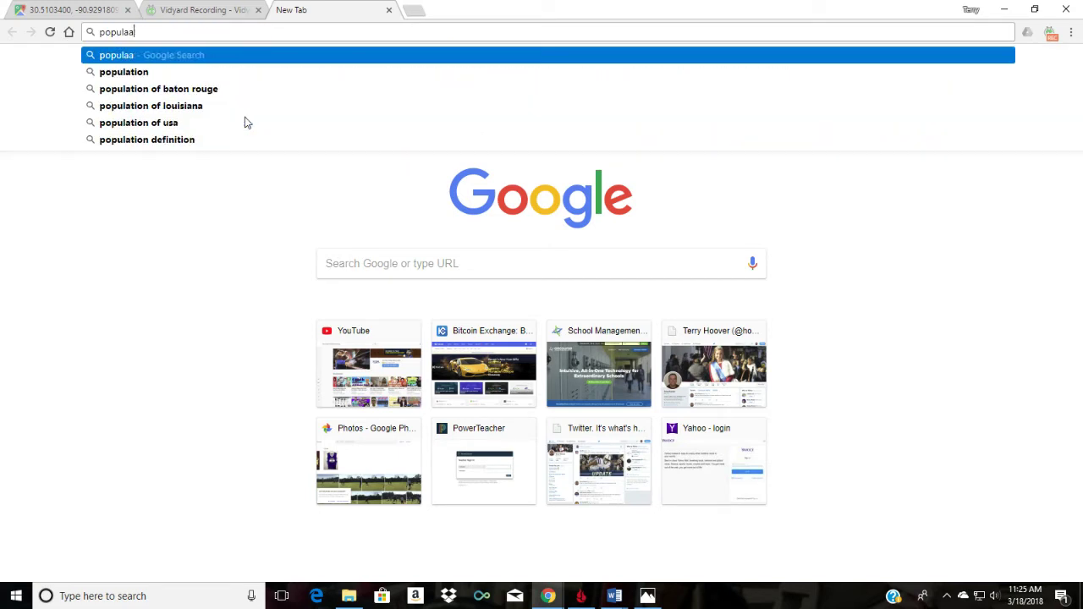
pyautogui.write('tionof fort')
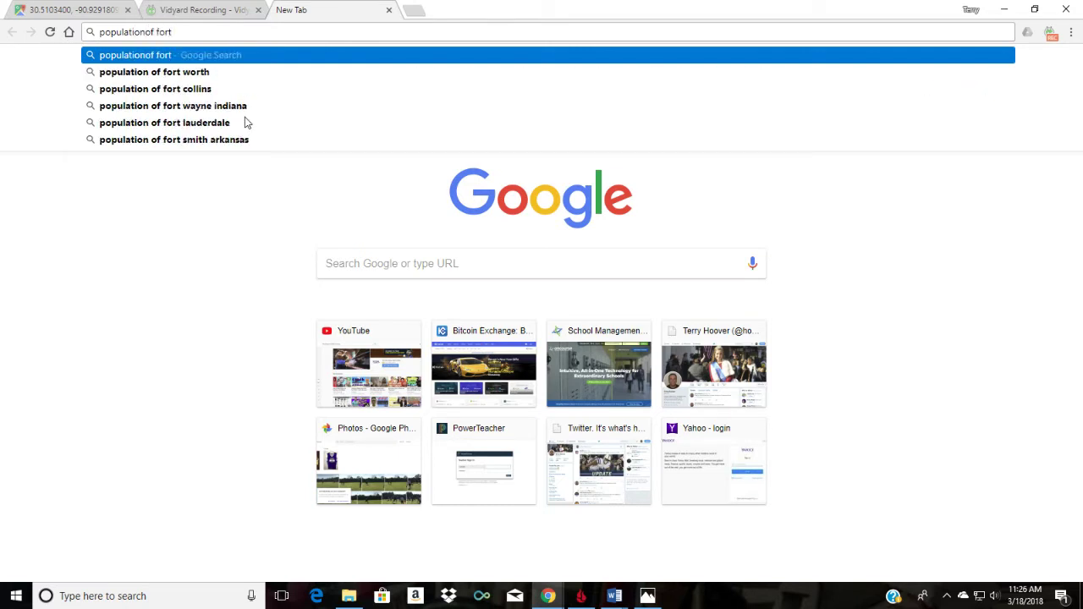
pyautogui.click(150, 73)
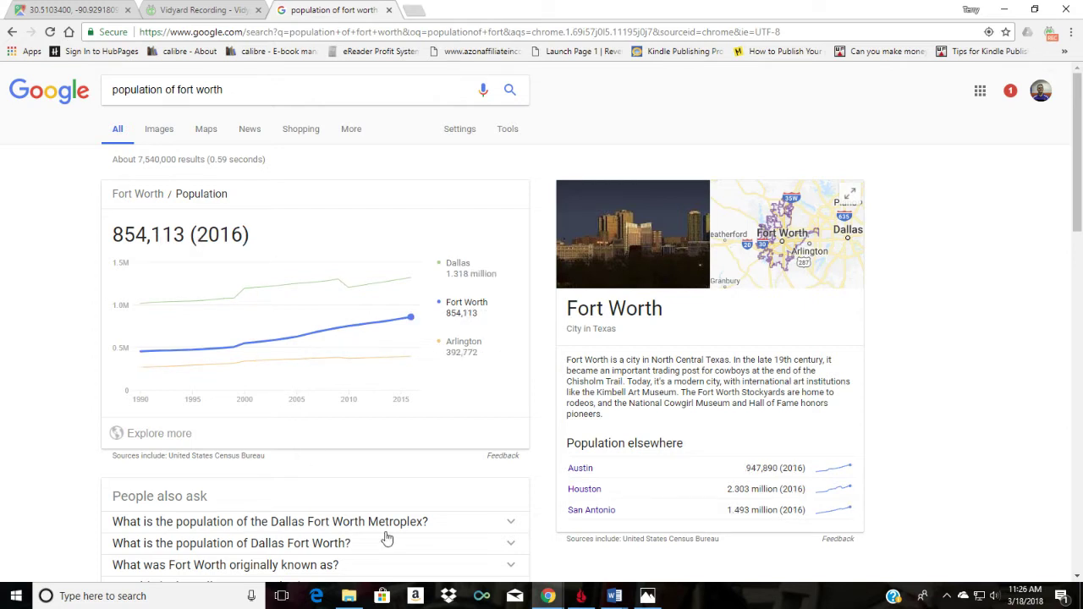
pyautogui.moveTo(611, 599)
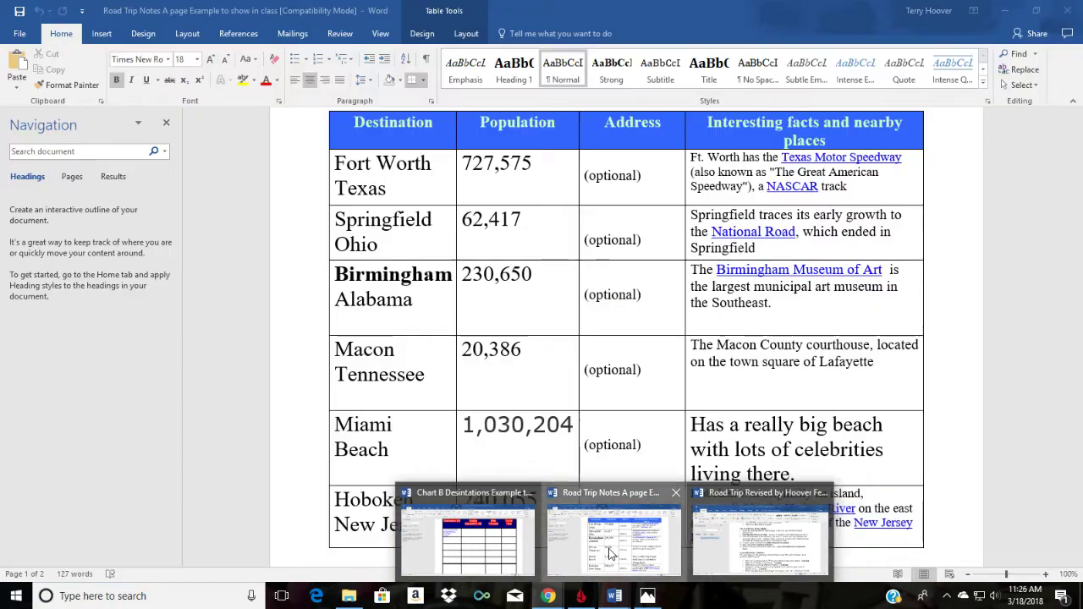
# Step: Bring forward the Road Trip Notes example listing Fort Worth at 727,575
pyautogui.click(610, 550)
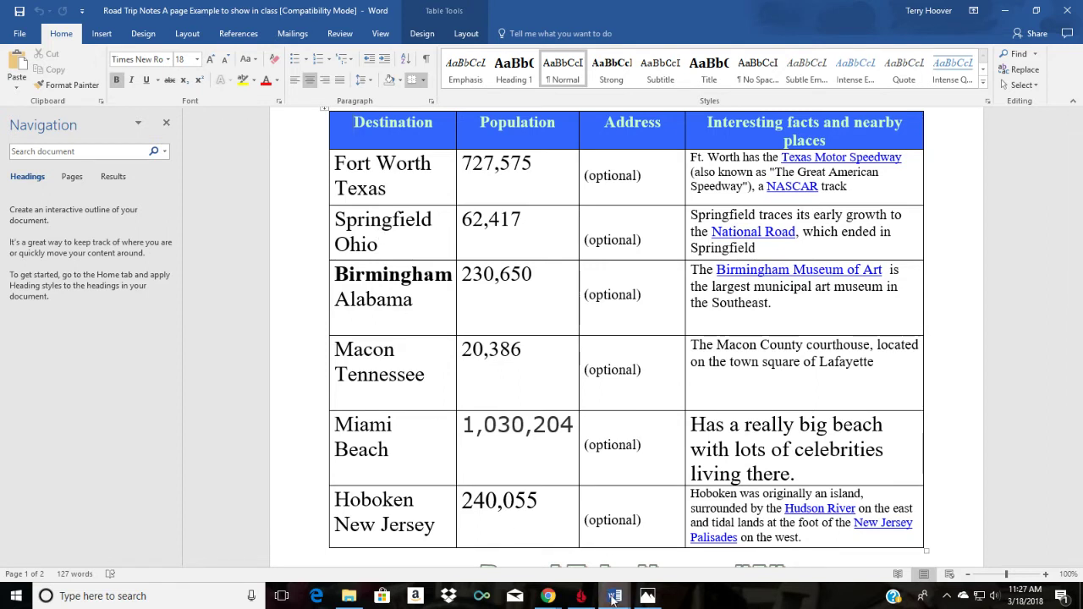
pyautogui.moveTo(614, 597)
pyautogui.click(468, 533)
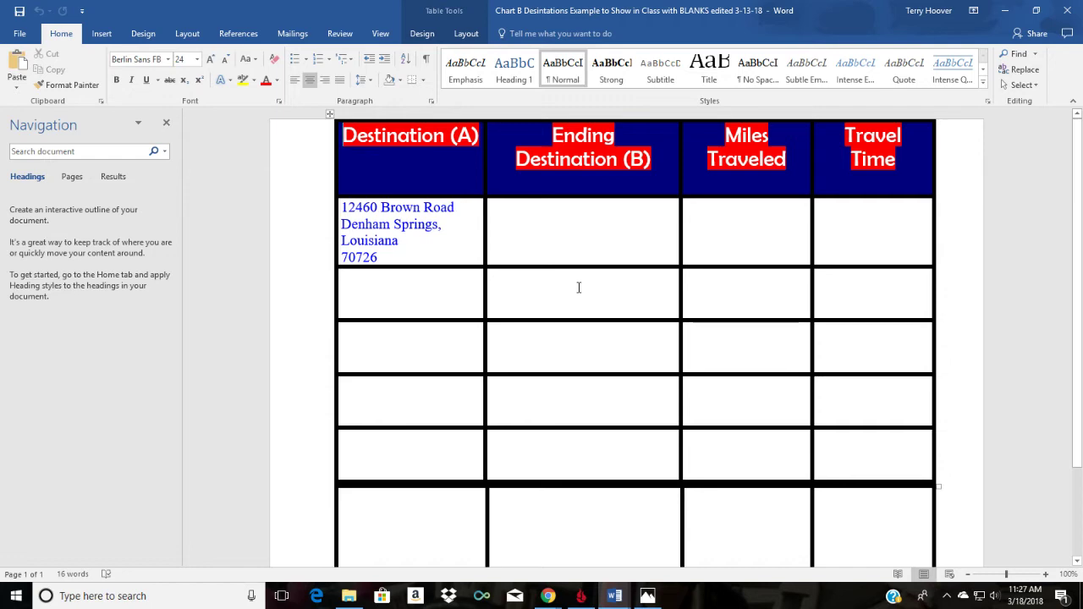
# Step: In Chrome's Google Maps, start new driving directions to Fort Worth, TX
pyautogui.moveTo(548, 590)
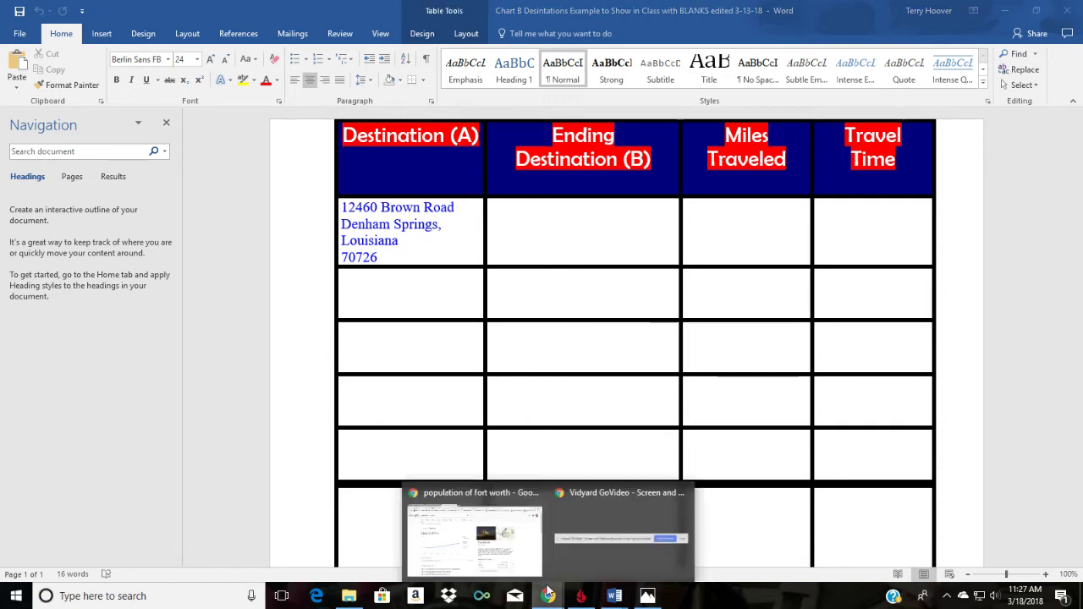
pyautogui.click(449, 541)
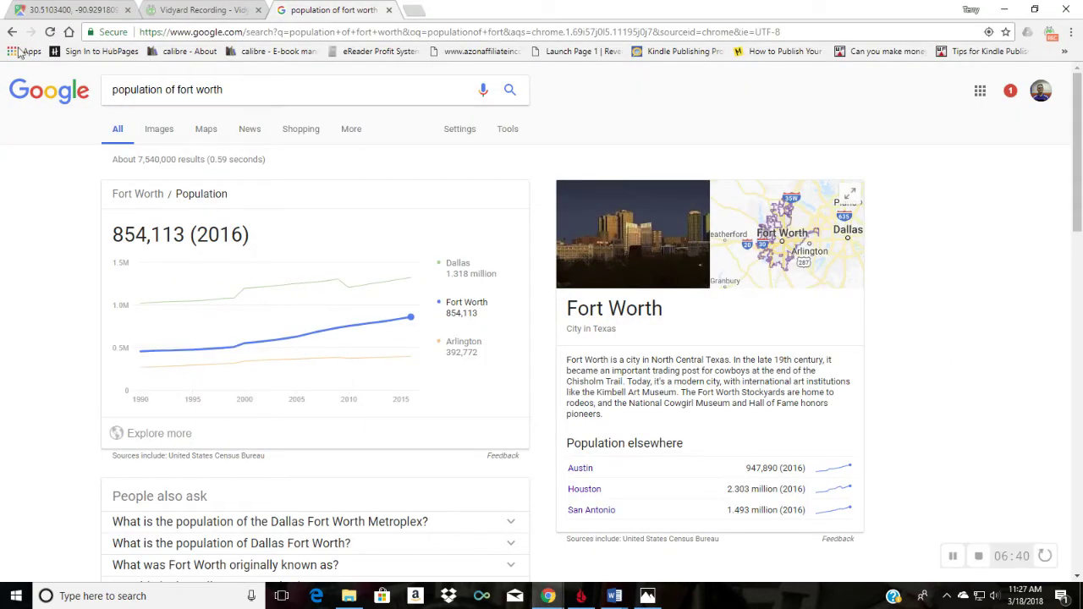
pyautogui.click(95, 10)
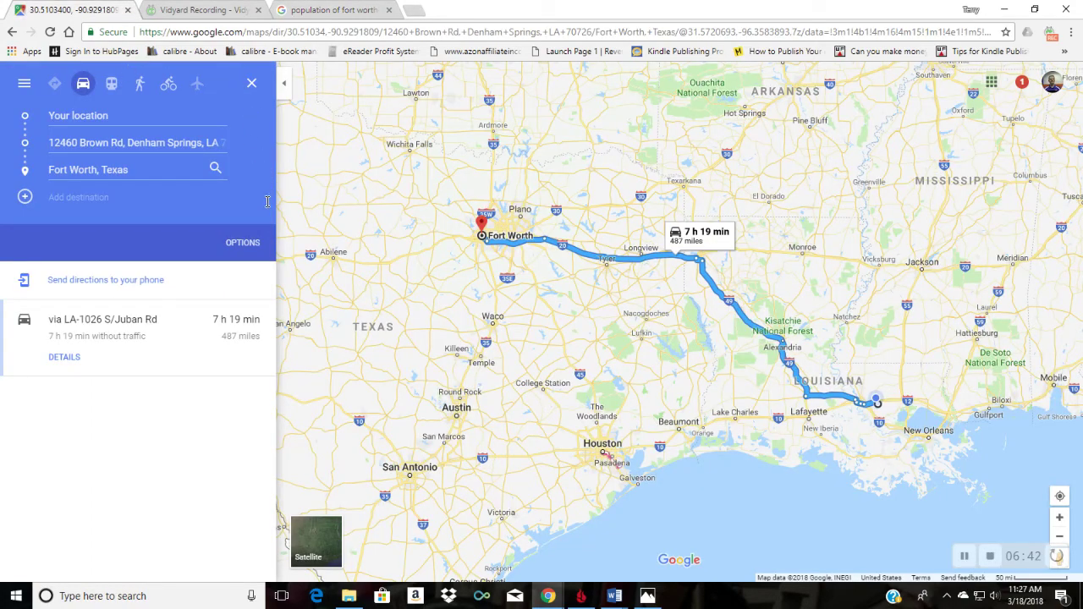
pyautogui.click(12, 31)
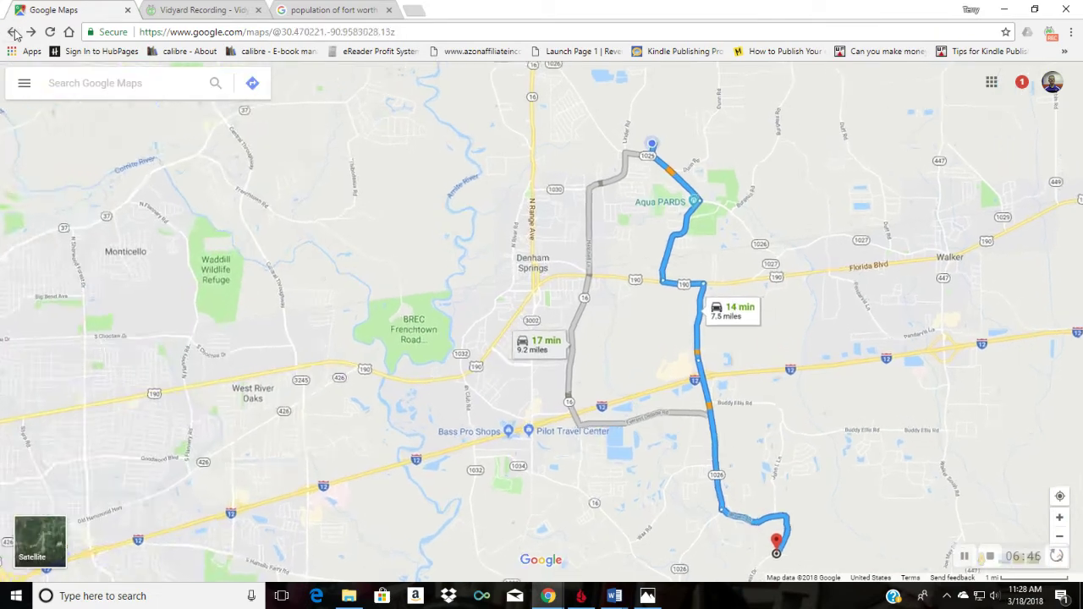
pyautogui.click(252, 83)
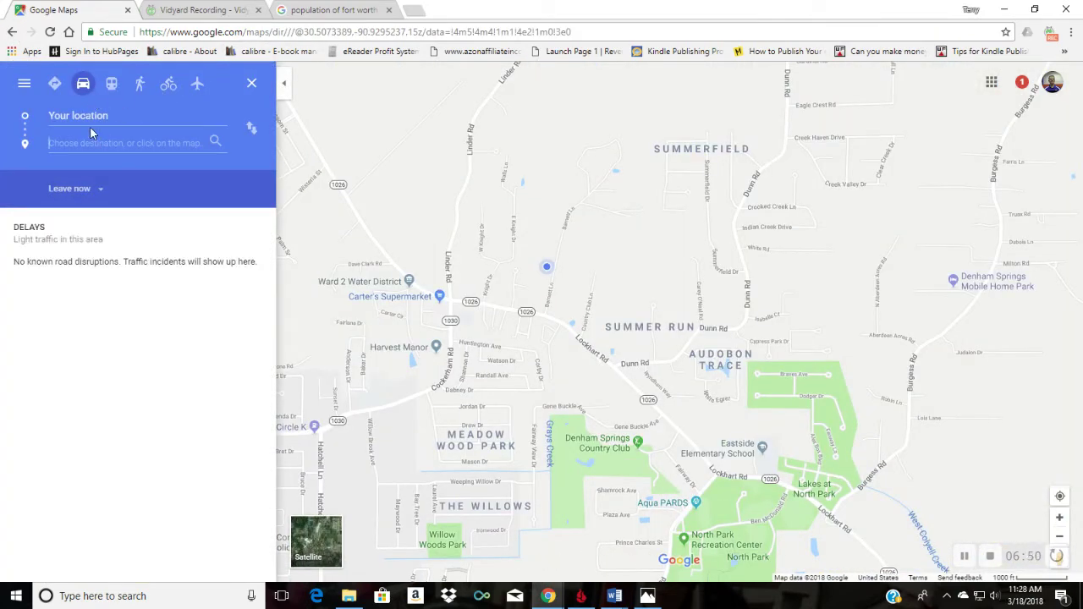
pyautogui.write('Fort Worth')
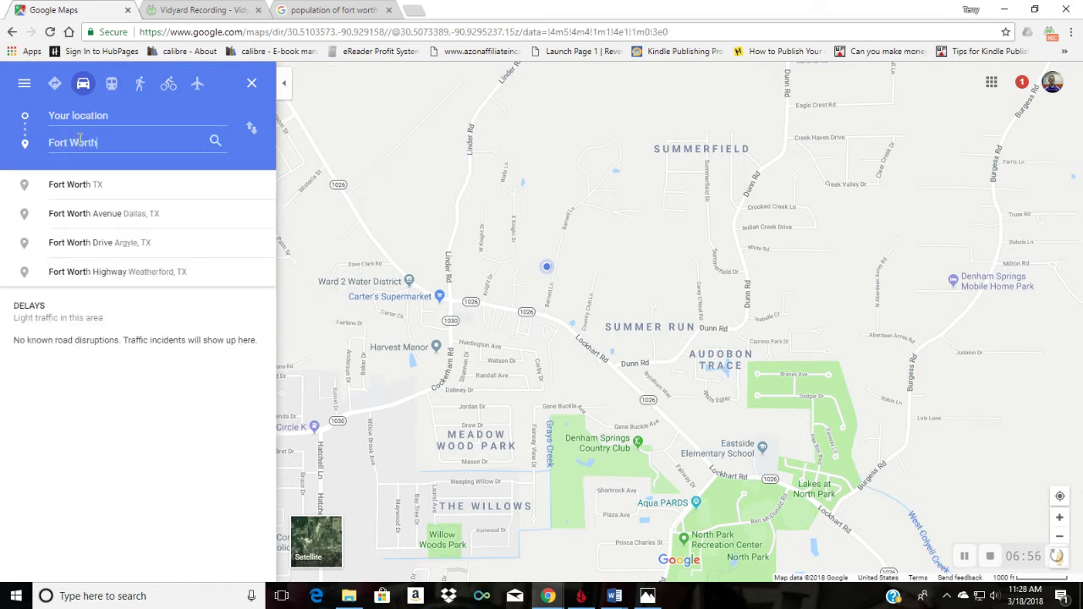
pyautogui.click(61, 186)
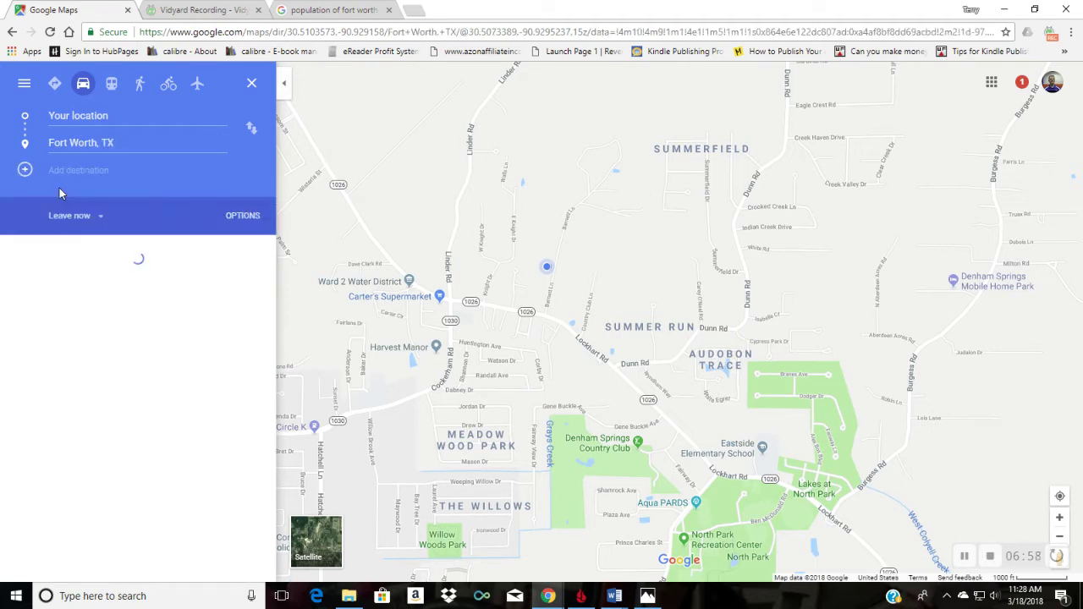
# Step: Add Springfield, Ohio as the next stop, giving 22 h 29 min and 1,524 miles
pyautogui.click(65, 171)
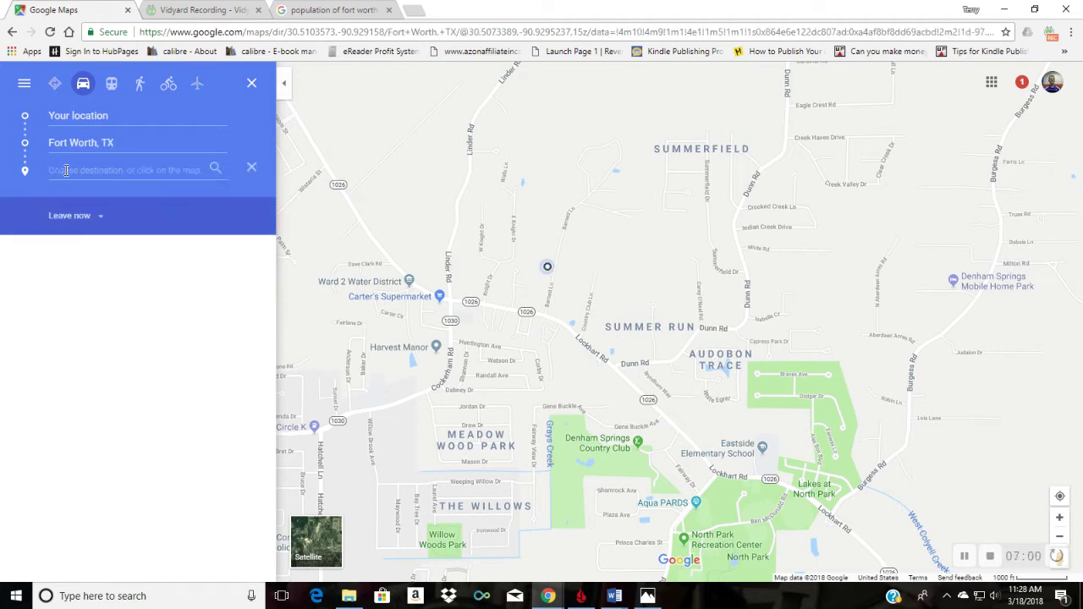
pyautogui.write('Spring')
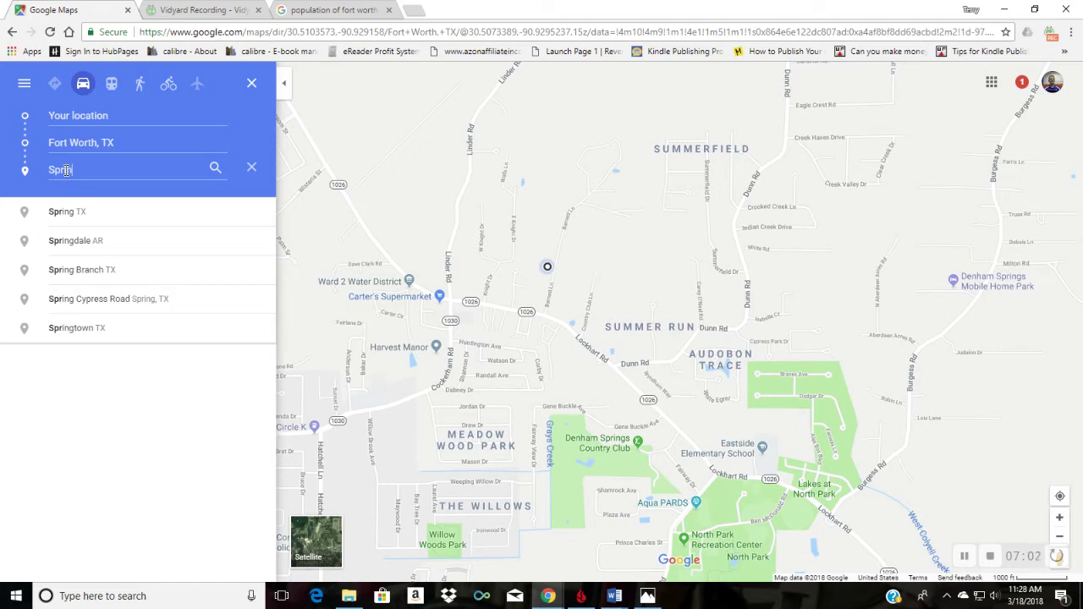
pyautogui.write('field')
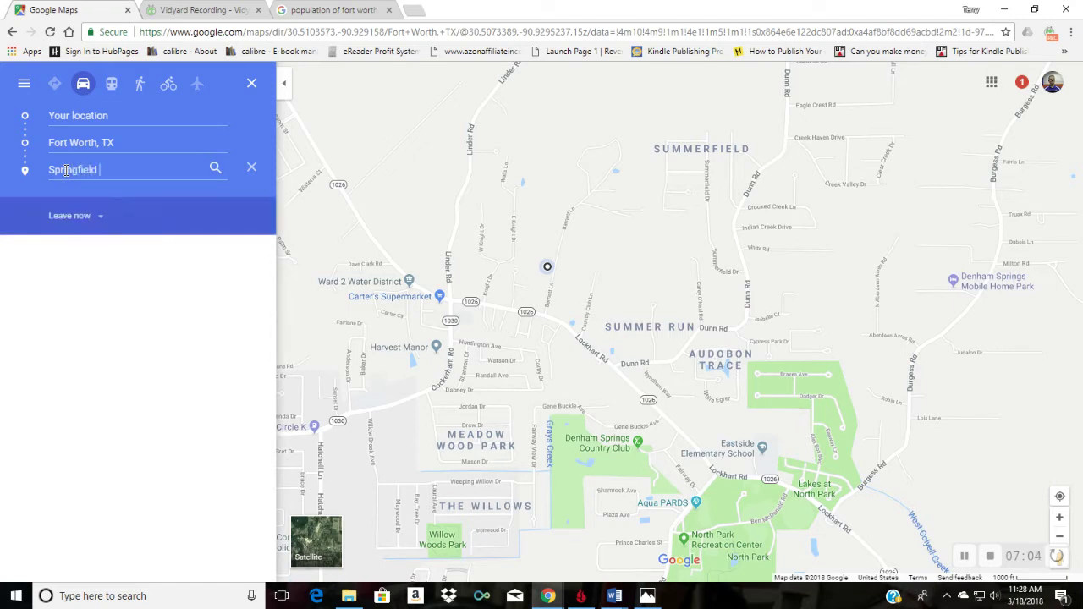
pyautogui.write(' Ohio')
pyautogui.click(55, 212)
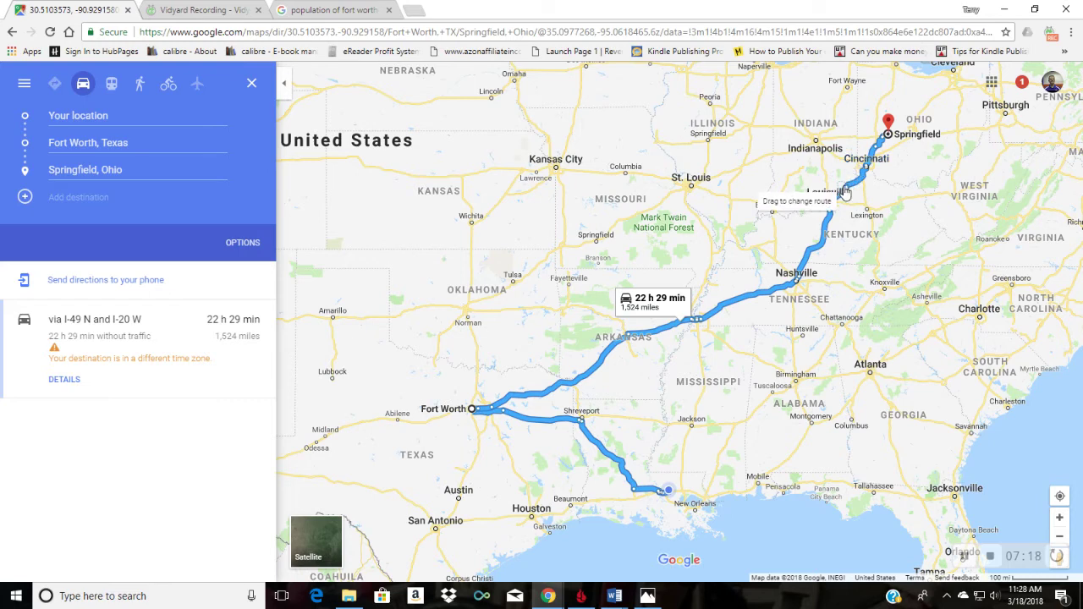
pyautogui.moveTo(623, 337)
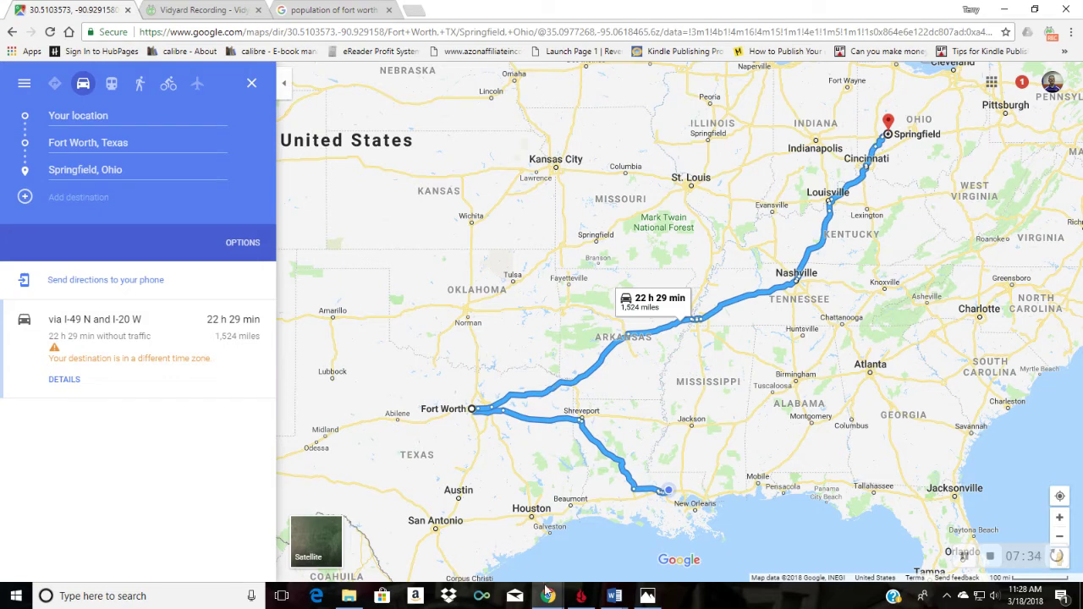
pyautogui.moveTo(614, 599)
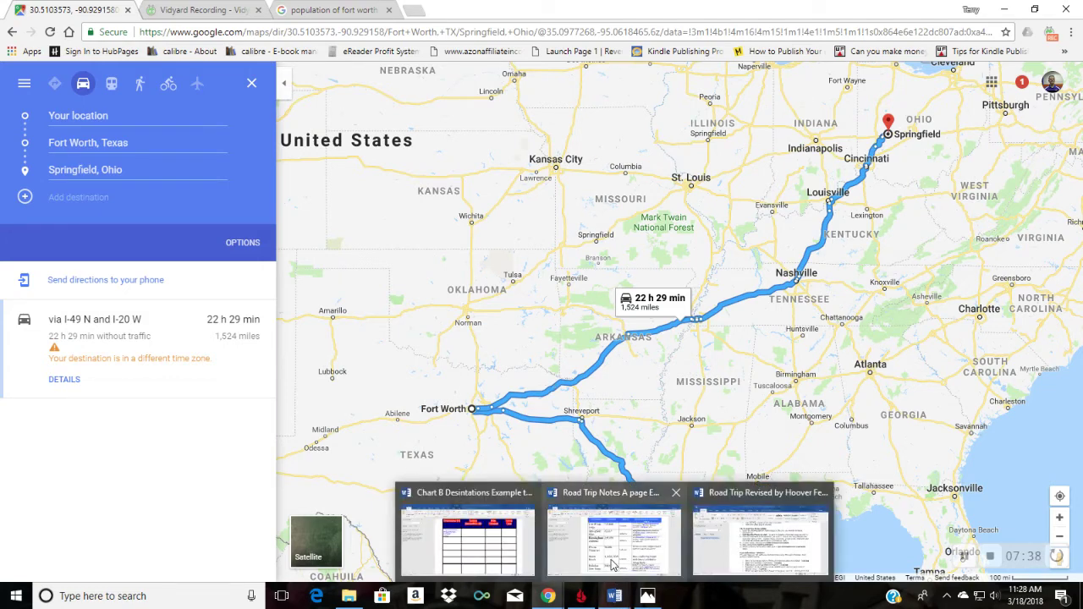
# Step: Switch between Road Trip Notes and Chart B, end on Road Trip Notes, then open Start
pyautogui.click(609, 550)
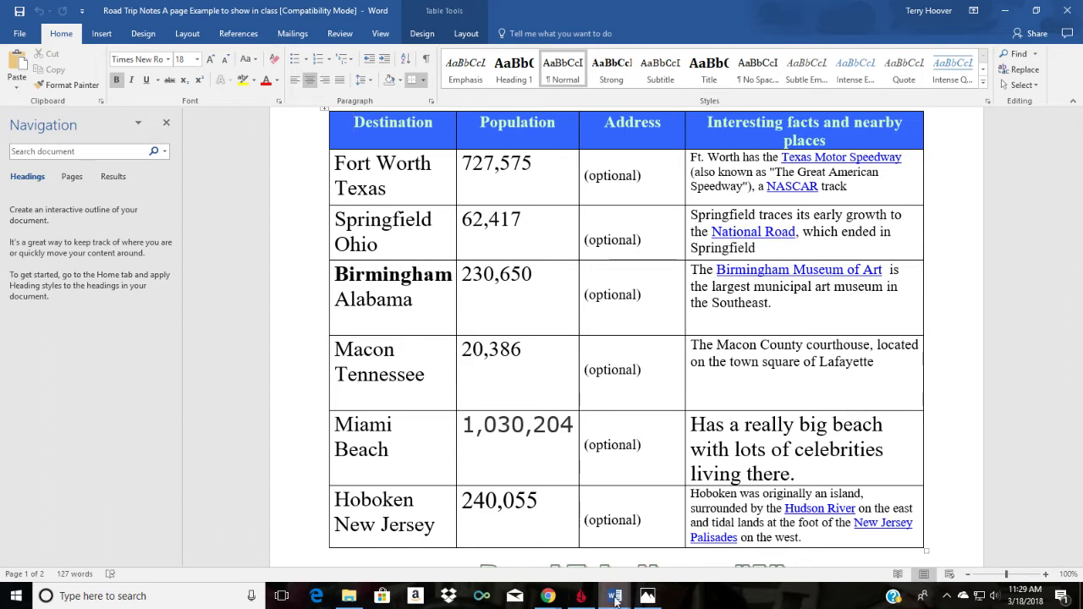
pyautogui.moveTo(615, 600)
pyautogui.click(500, 554)
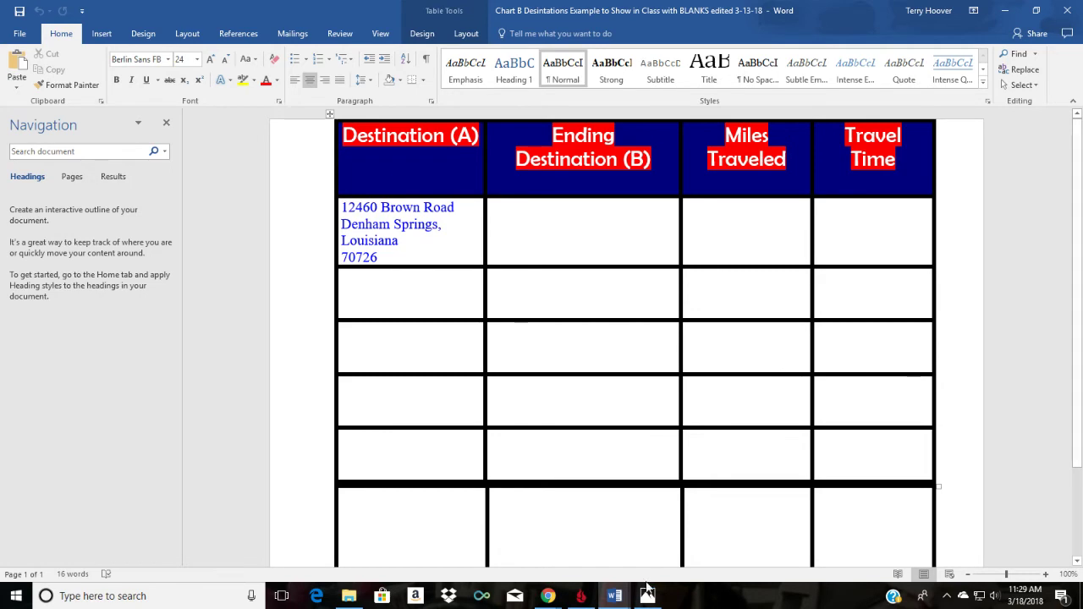
pyautogui.moveTo(615, 601)
pyautogui.click(615, 542)
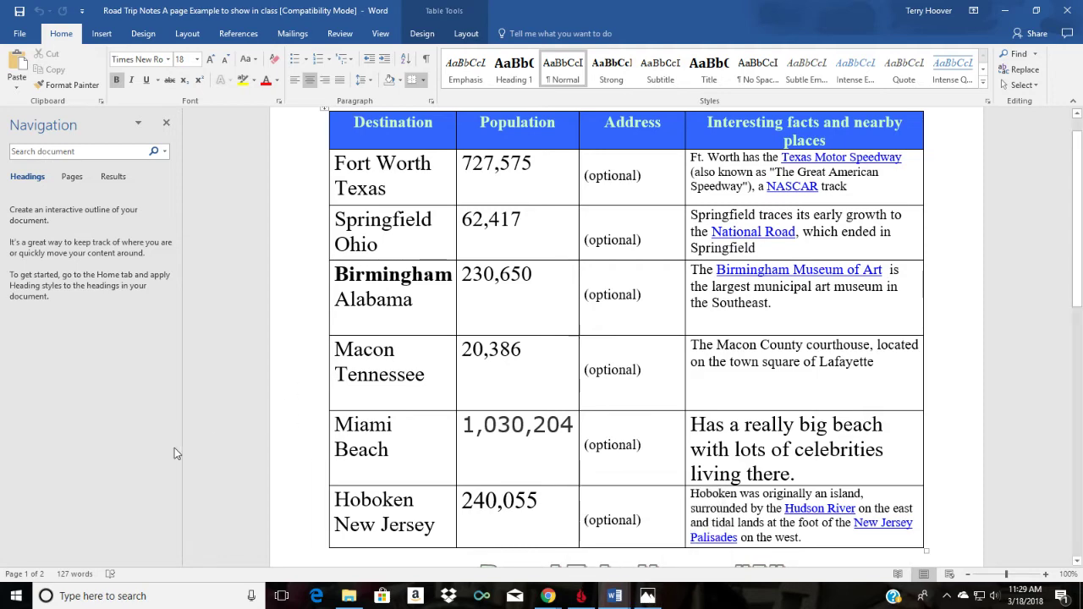
pyautogui.click(16, 596)
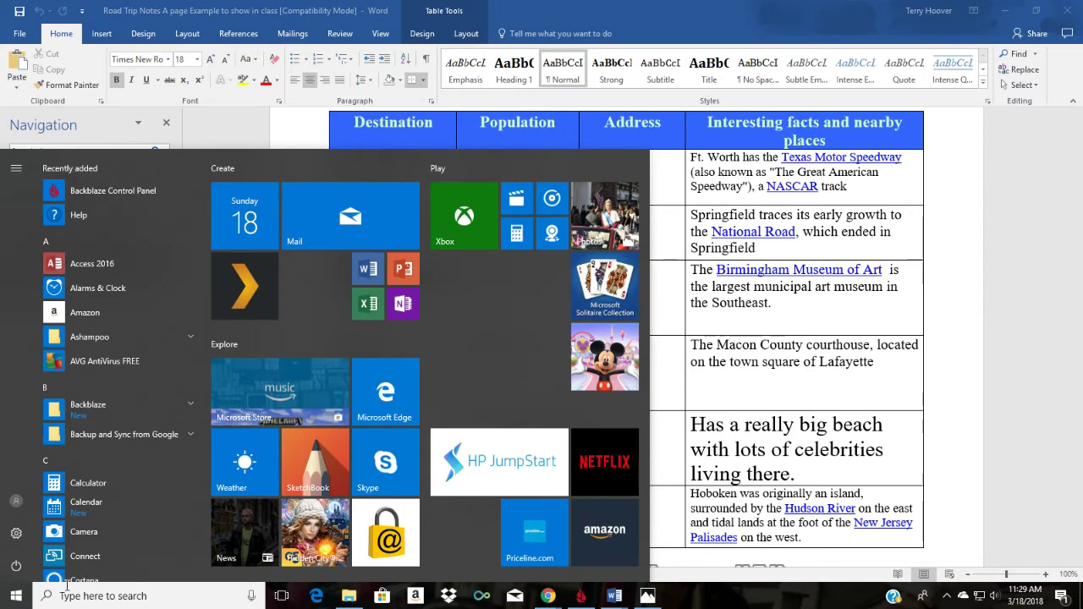
# Step: Launch Publisher 2016 and browse the built-in Postcards to the All Marketing installed templates
pyautogui.write('publ')
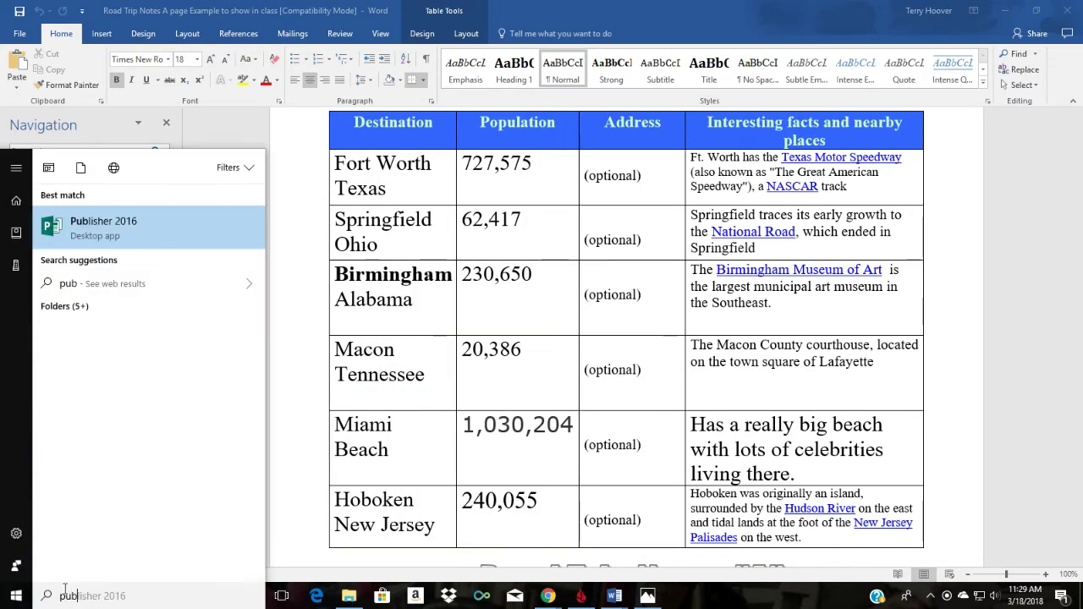
pyautogui.click(120, 221)
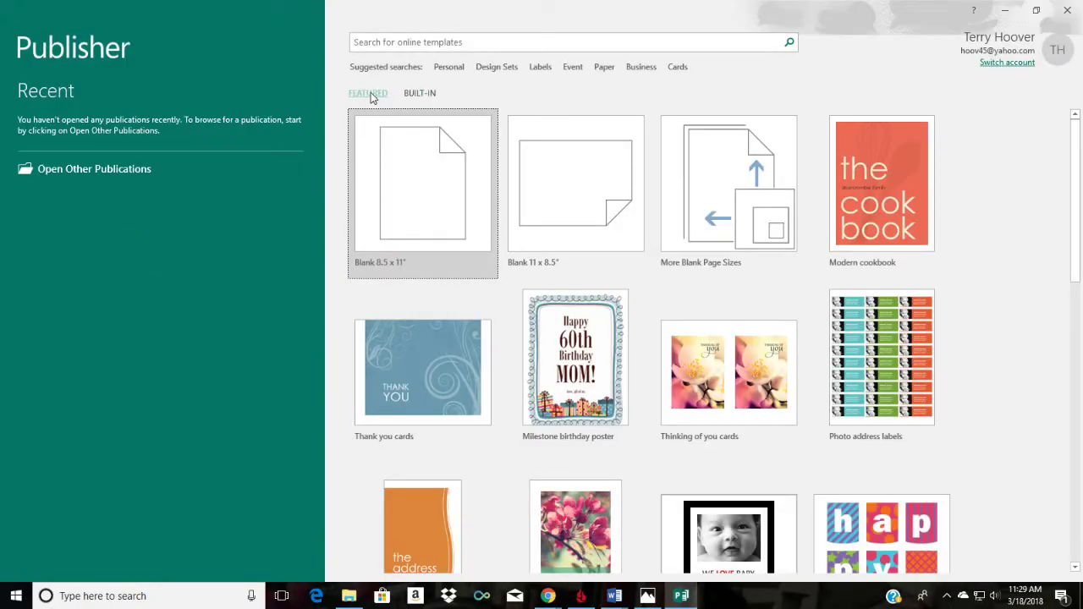
pyautogui.click(421, 95)
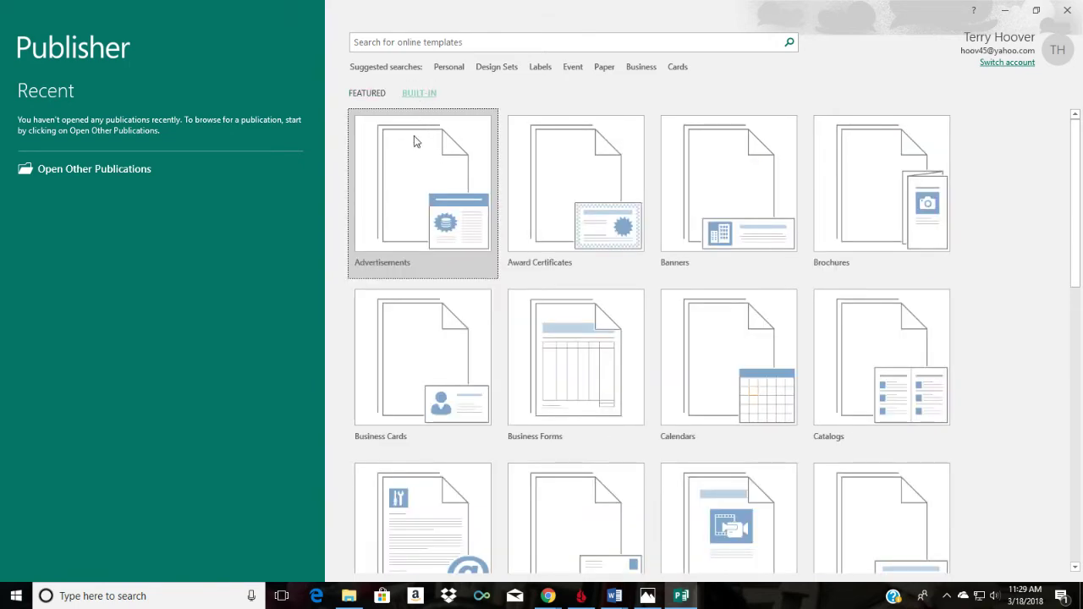
pyautogui.scroll(-8, 462, 314)
pyautogui.scroll(-2, 478, 348)
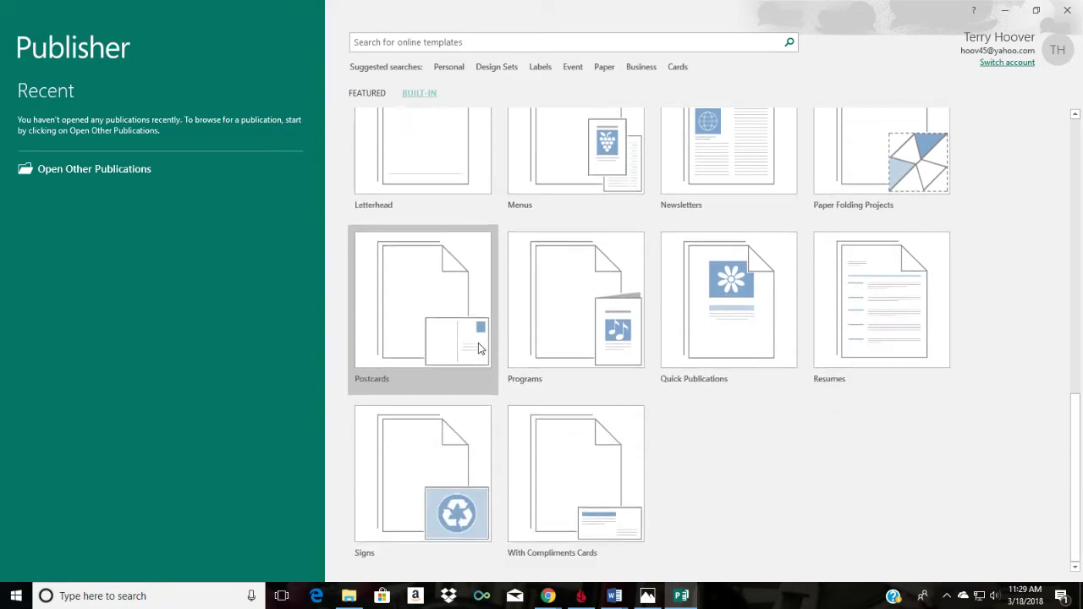
pyautogui.click(413, 288)
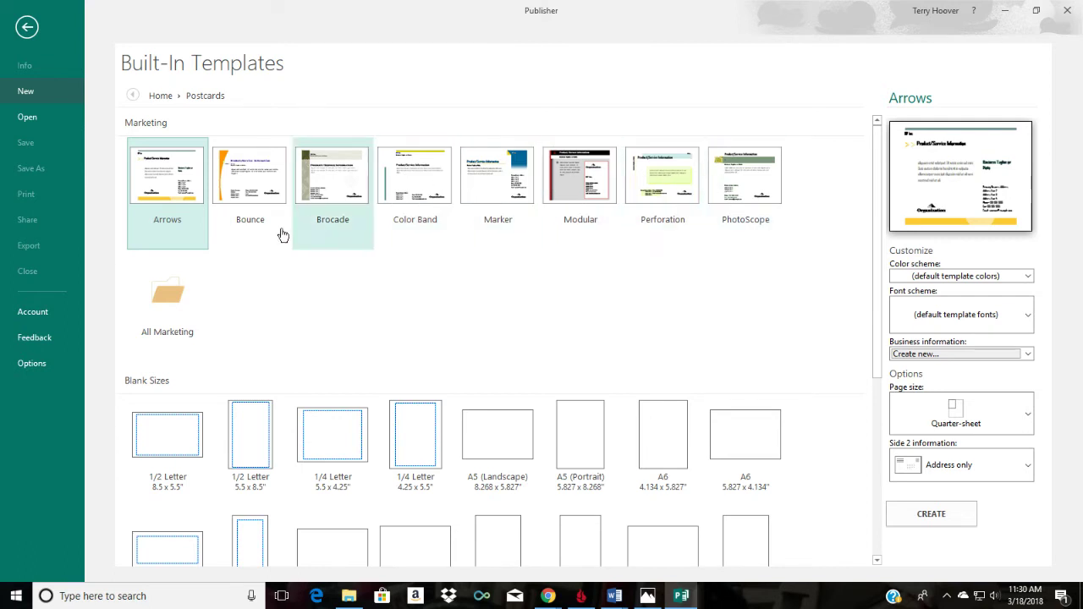
pyautogui.click(171, 298)
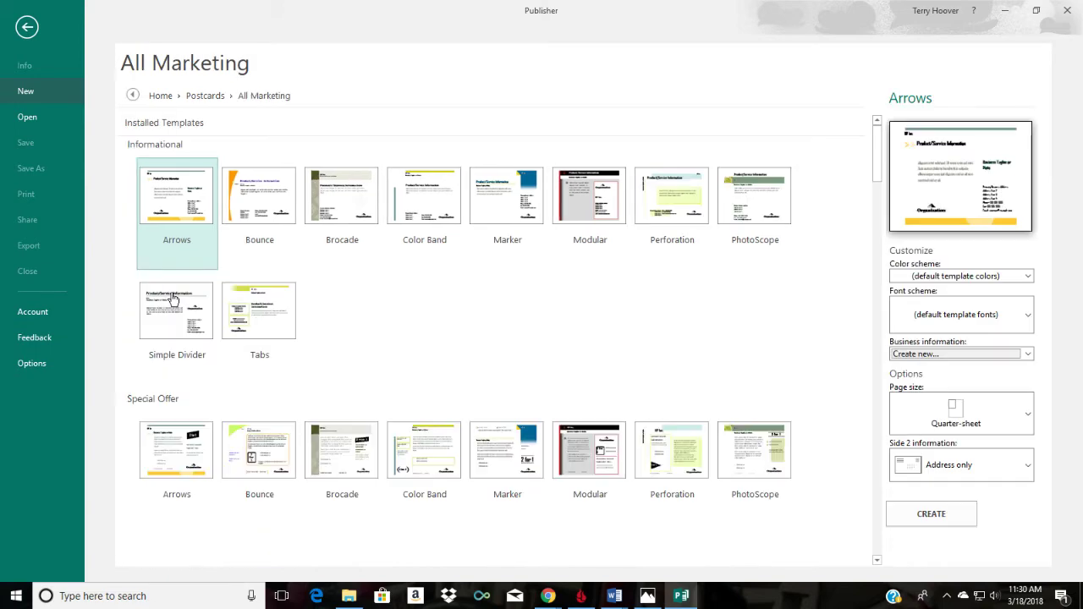
pyautogui.scroll(-2, 379, 326)
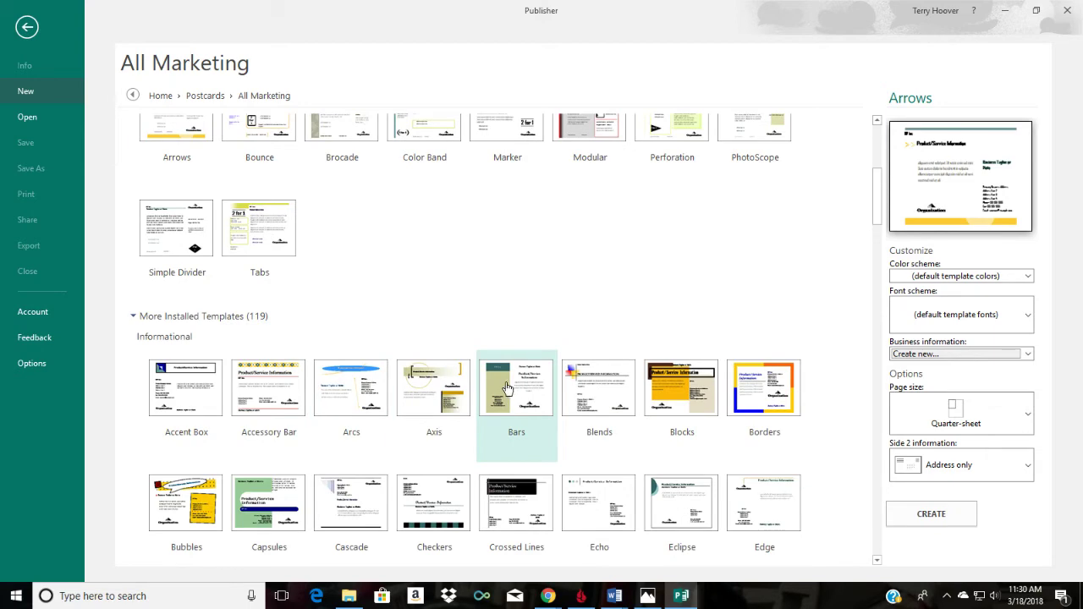
# Step: Create a postcard publication from the Bars template and select its Organization logo
pyautogui.doubleClick(503, 387)
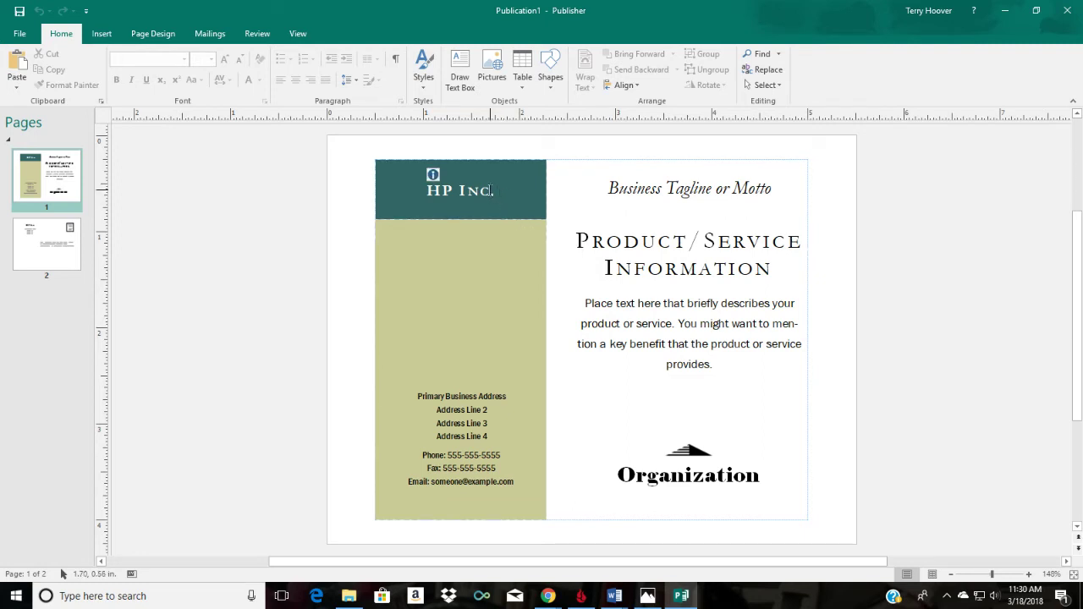
pyautogui.click(688, 453)
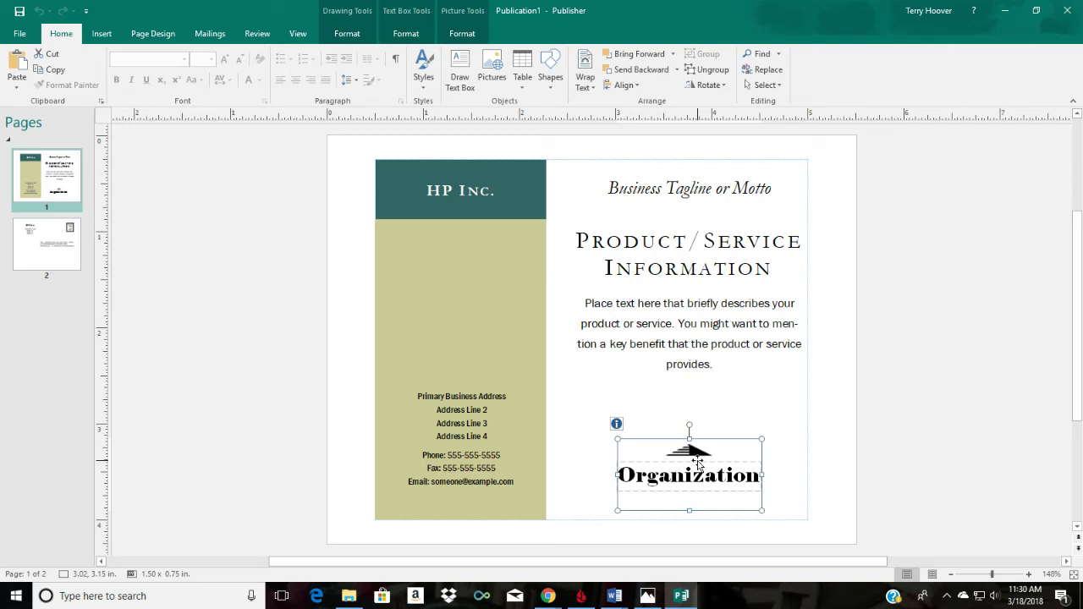
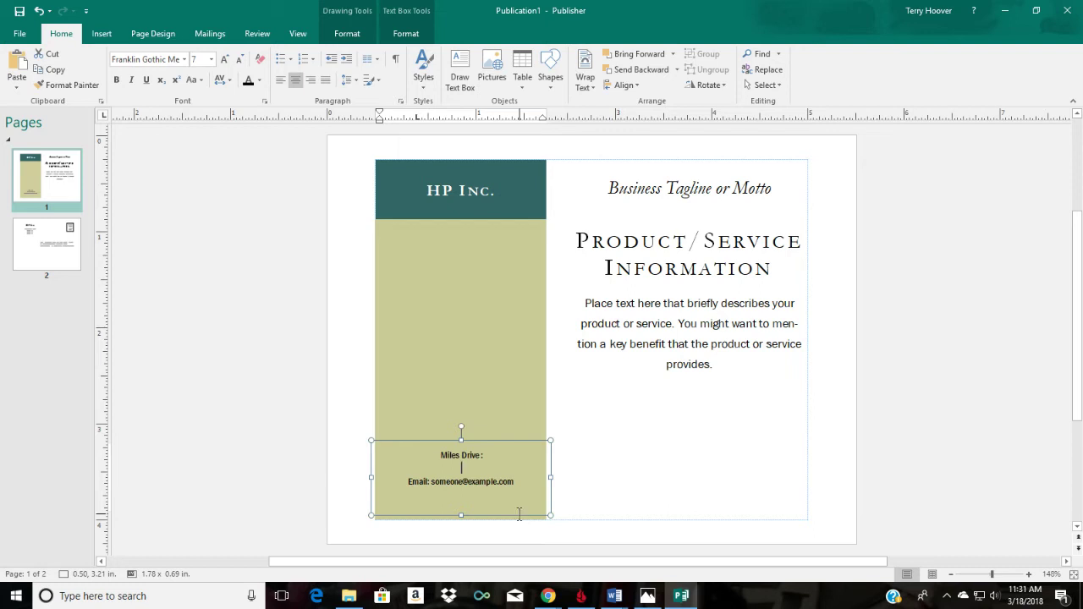
# Step: Type 'Hours Driver:' on the empty middle line, then undo an accidental select-all replacement
pyautogui.write('Driver')
pyautogui.write(':')
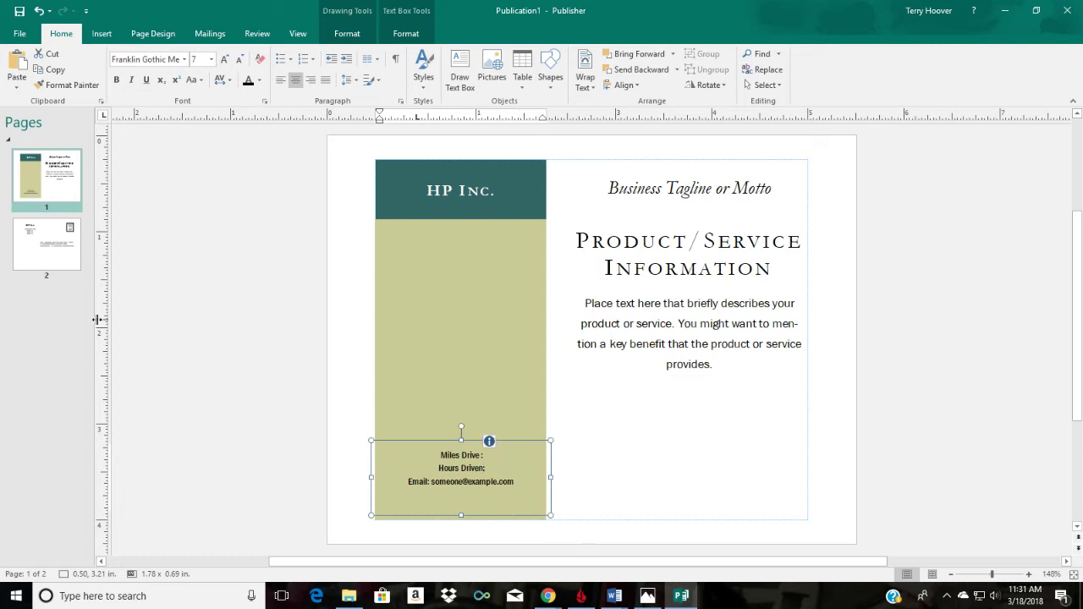
pyautogui.click(522, 484)
pyautogui.hotkey('ctrl', 'a')
pyautogui.write('Miles Dri')
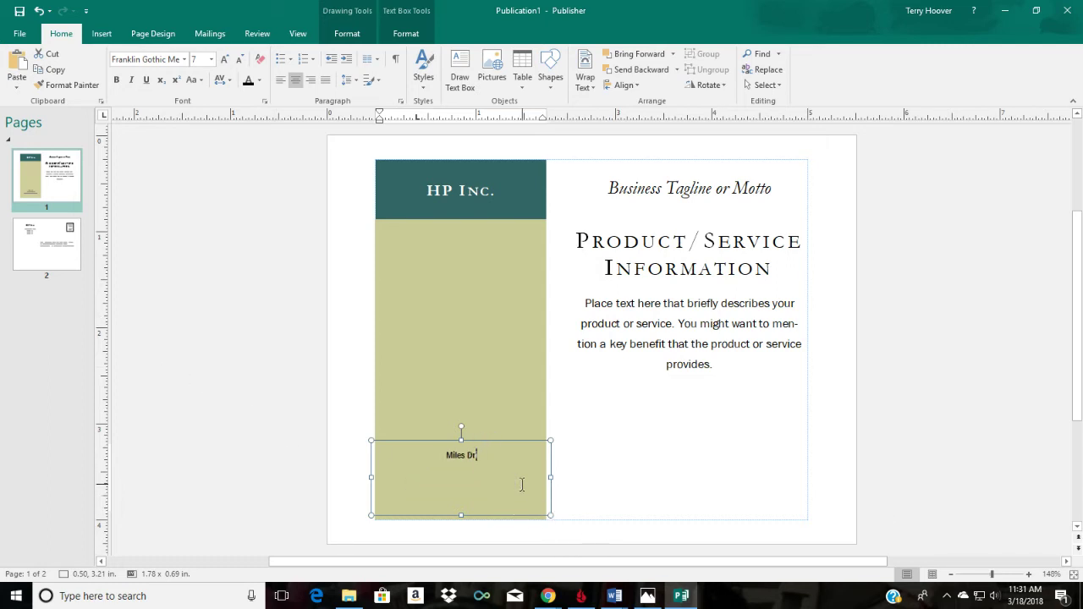
pyautogui.click(38, 10)
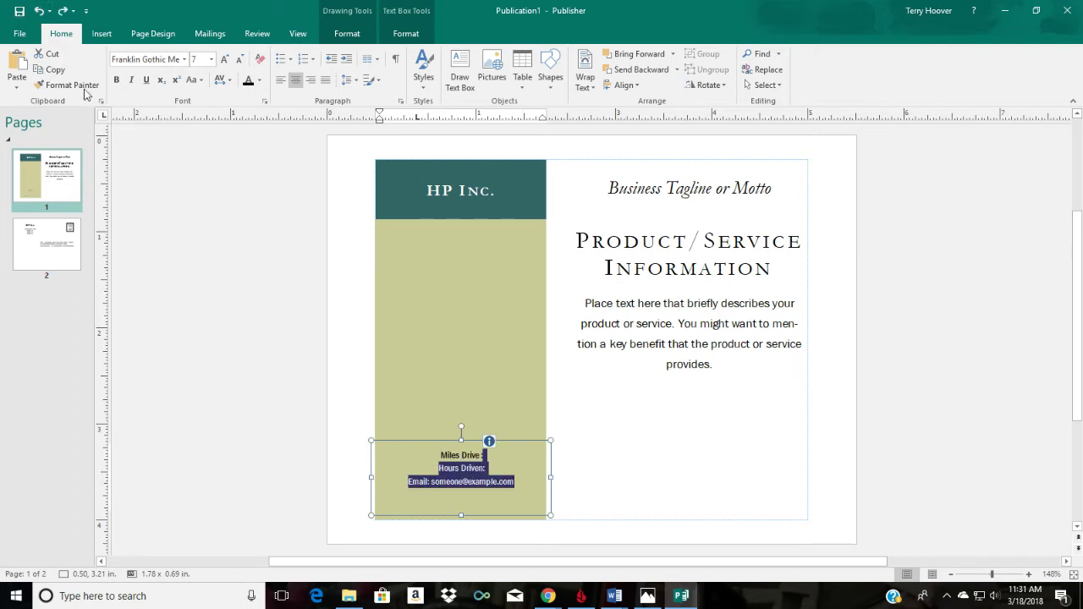
# Step: Try deleting the Hours Driven and e-mail lines twice, restoring them each time with Undo
pyautogui.click(522, 484)
pyautogui.hotkey('shift', 'Up')
pyautogui.hotkey('shift', 'Up')
pyautogui.press('BackSpace')
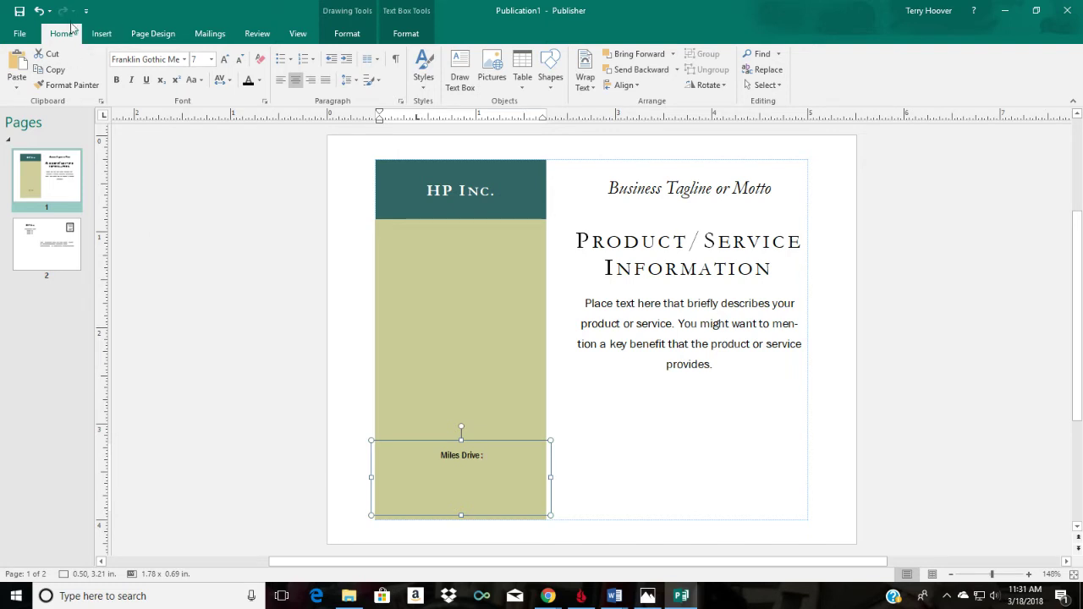
pyautogui.click(39, 10)
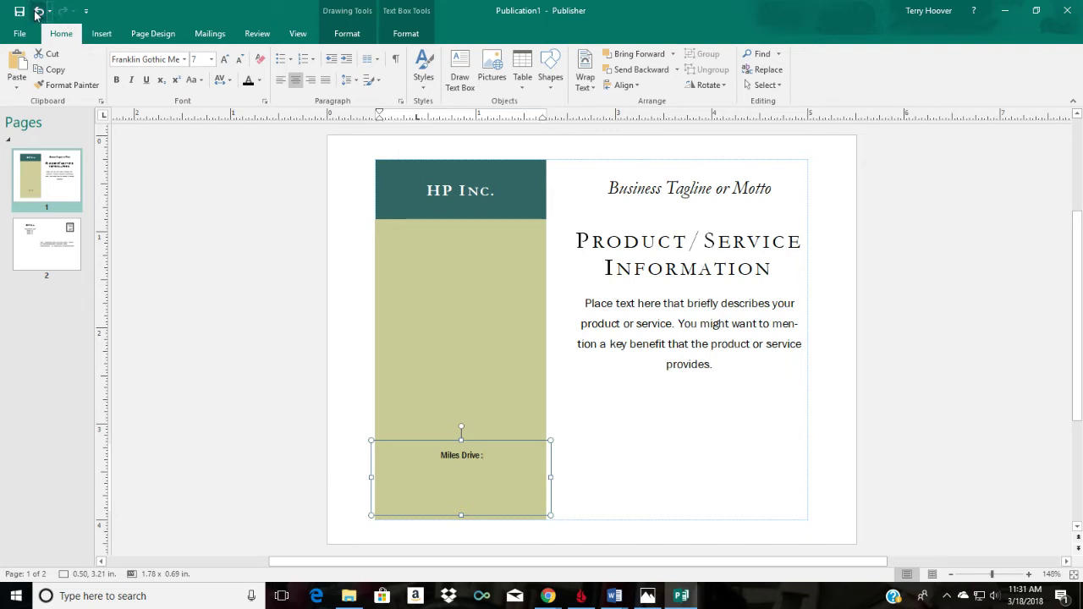
pyautogui.click(511, 467)
pyautogui.hotkey('shift', 'Up')
pyautogui.hotkey('shift', 'Up')
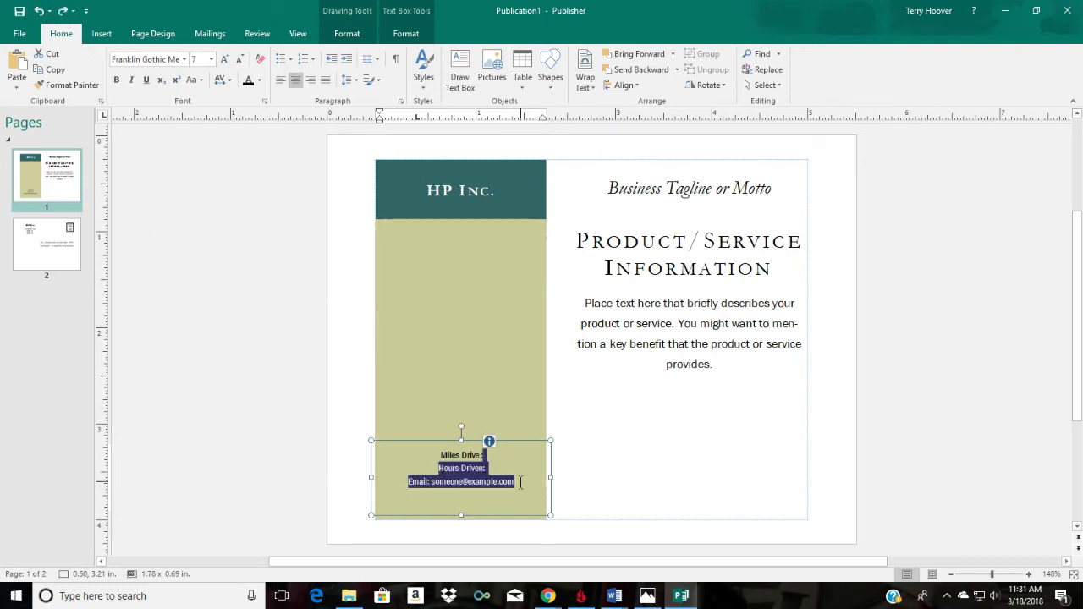
pyautogui.click(520, 483)
pyautogui.hotkey('shift', 'Up')
pyautogui.hotkey('shift', 'Up')
pyautogui.press('Delete')
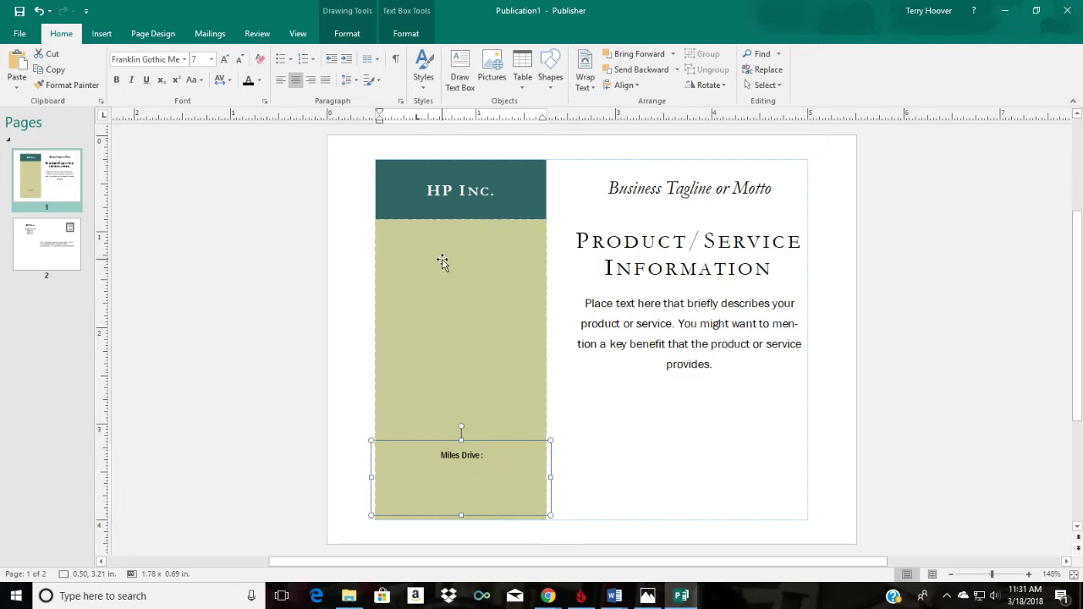
pyautogui.click(38, 11)
# Step: Change the left panel heading from 'HP Inc.' to 'Fort Worth', correcting a typo
pyautogui.click(504, 195)
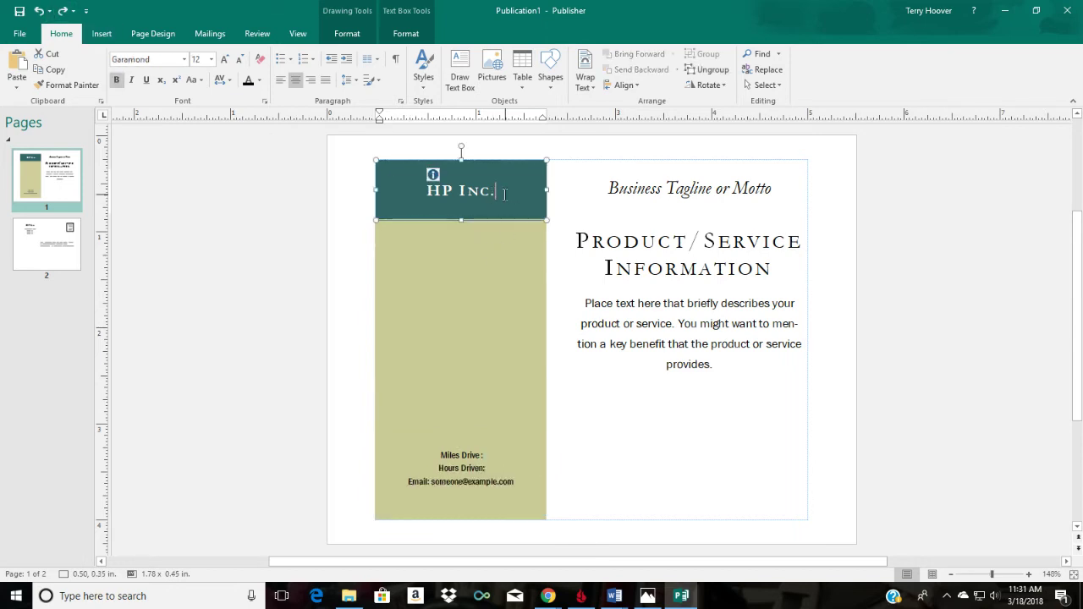
pyautogui.tripleClick(504, 195)
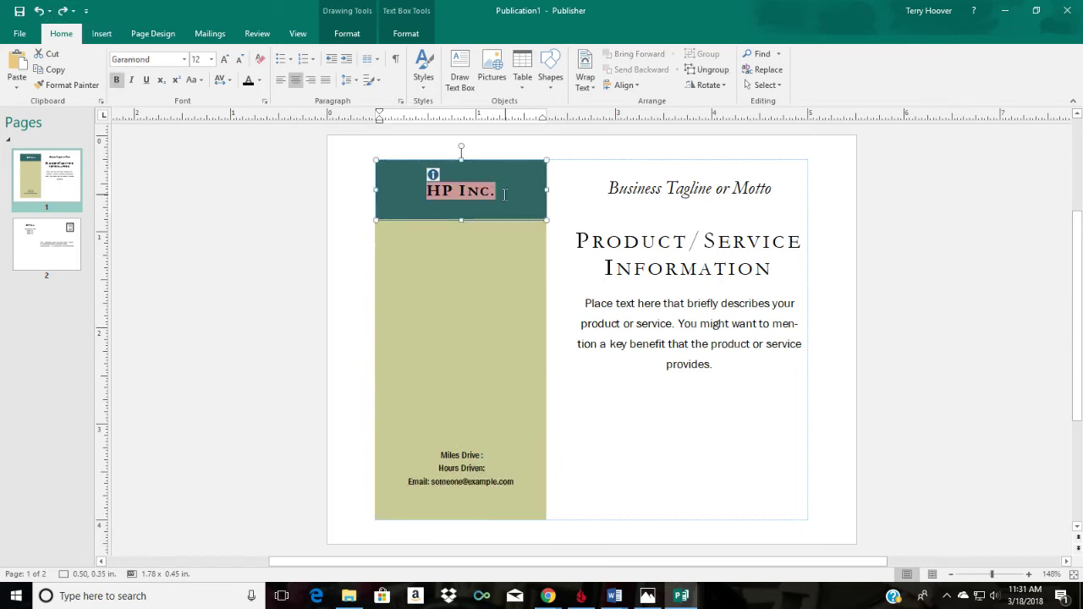
pyautogui.press('Delete')
pyautogui.write('Fro\\\\\\')
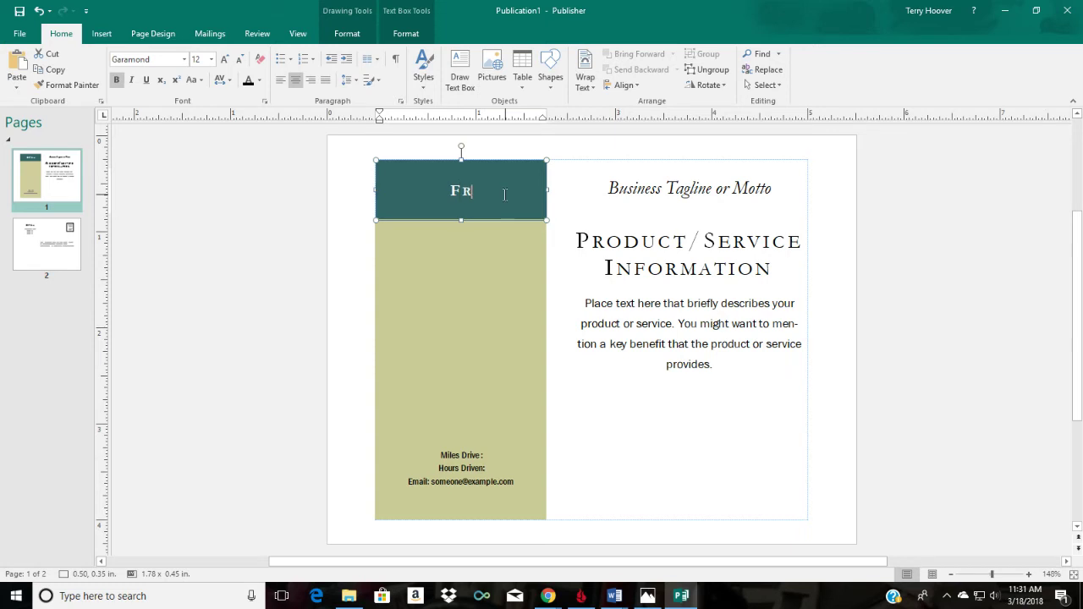
pyautogui.press('BackSpace')
pyautogui.press('BackSpace')
pyautogui.press('BackSpace')
pyautogui.press('BackSpace')
pyautogui.press('BackSpace')
pyautogui.write('ort Worth')
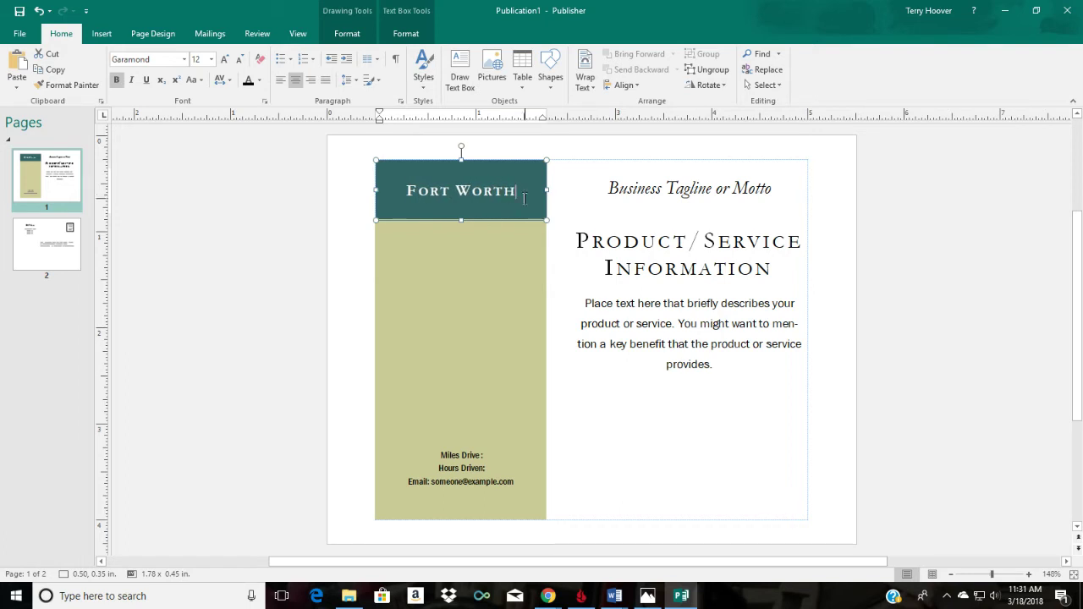
pyautogui.click(430, 266)
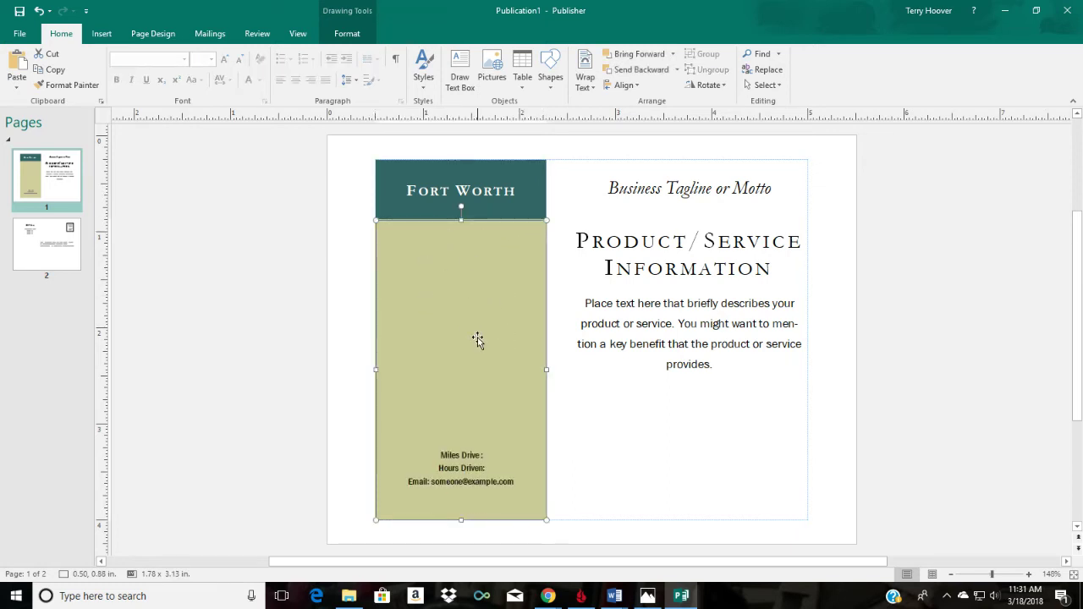
# Step: Replace the tagline with 'Greetings from Fort Worth, Texas', correcting 'Fot' to 'Fort'
pyautogui.click(772, 191)
pyautogui.hotkey('ctrl', 'a')
pyautogui.press('Delete')
pyautogui.write('Greeting')
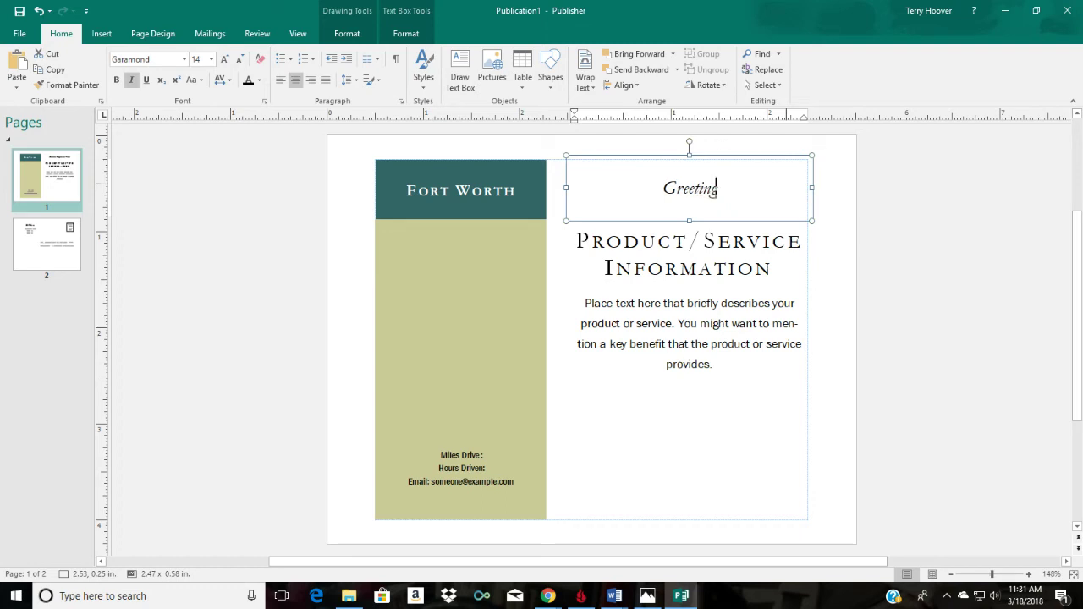
pyautogui.write('s from Fo')
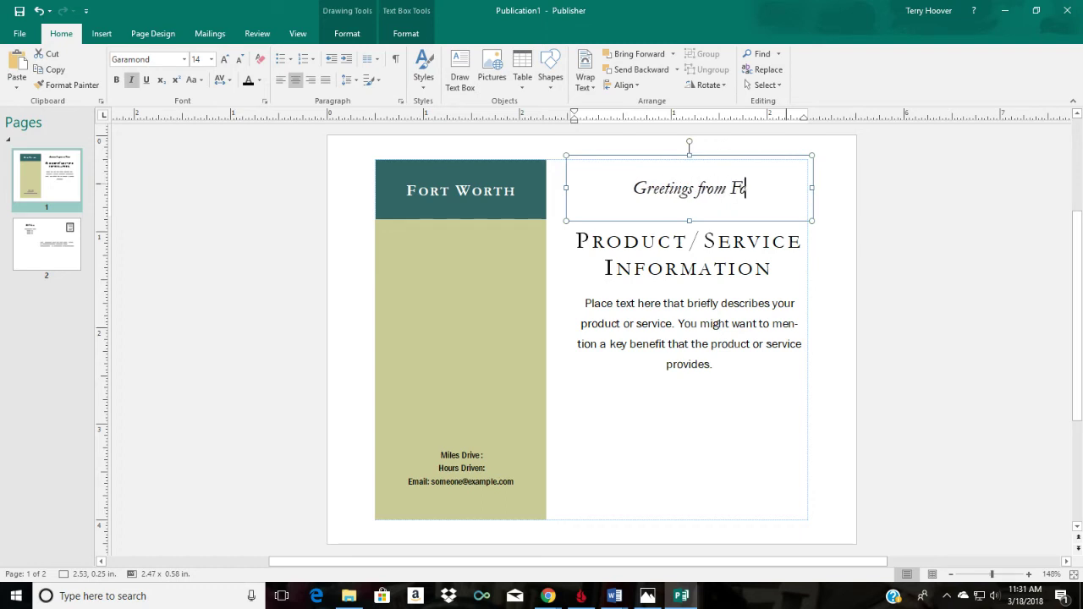
pyautogui.write('t Worth ')
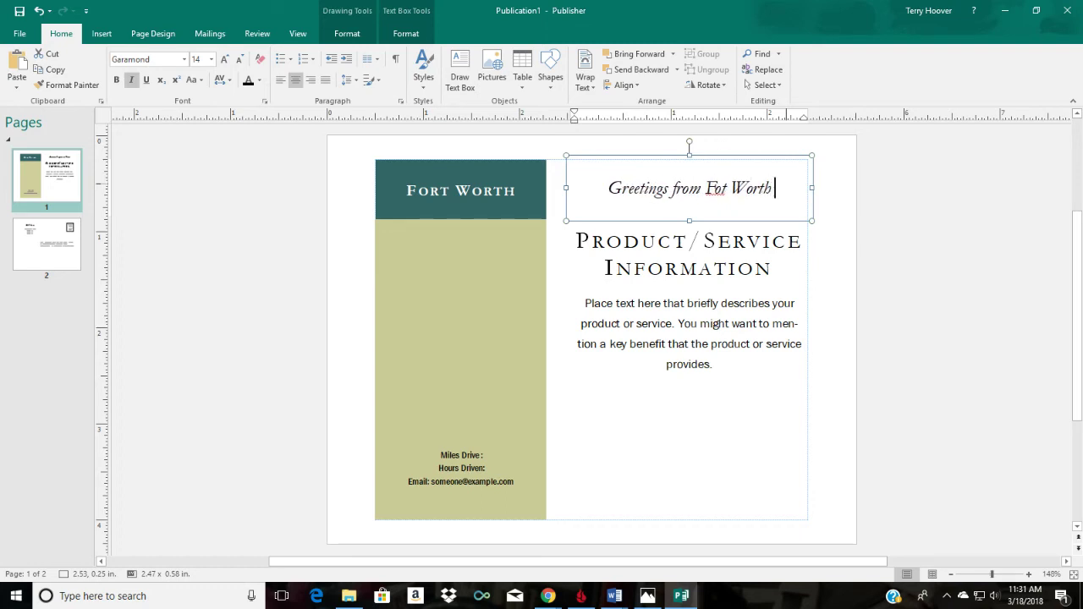
pyautogui.write(', Texas')
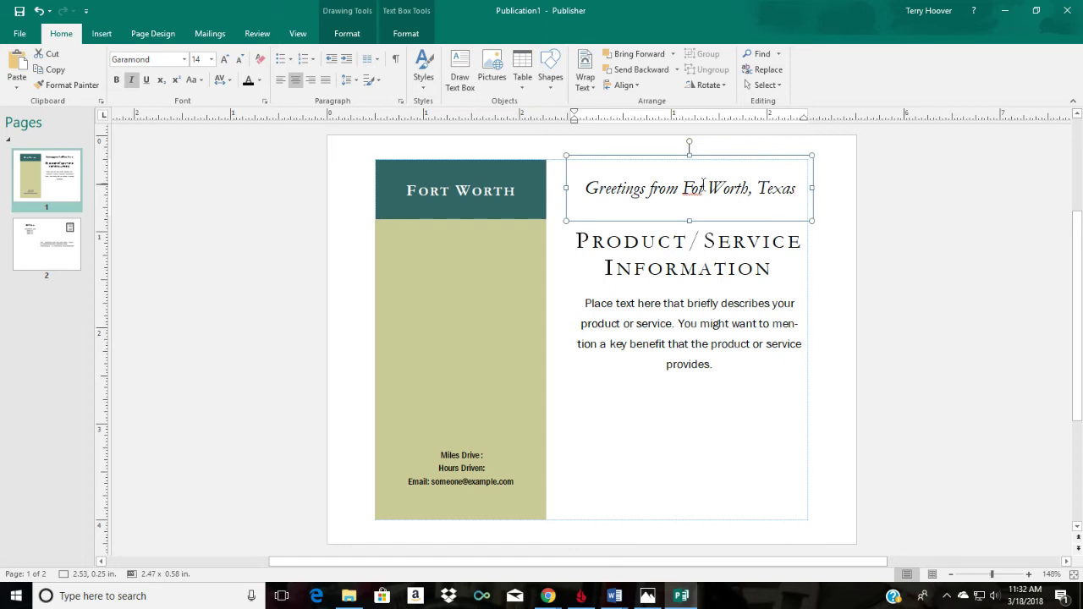
pyautogui.click(698, 190)
pyautogui.write('r')
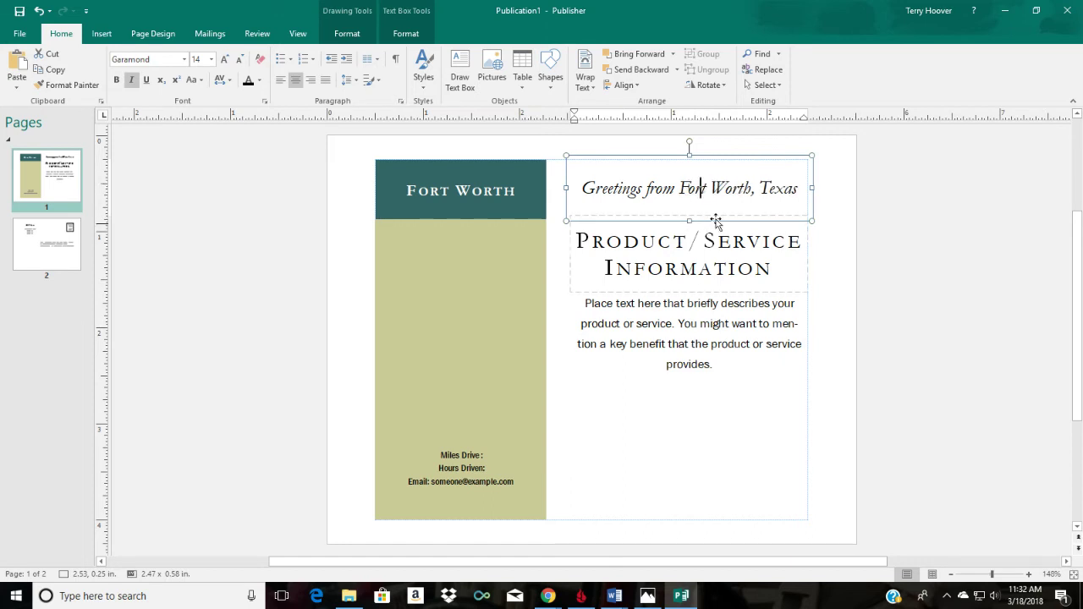
# Step: Delete the Product/Service Information heading box
pyautogui.tripleClick(687, 268)
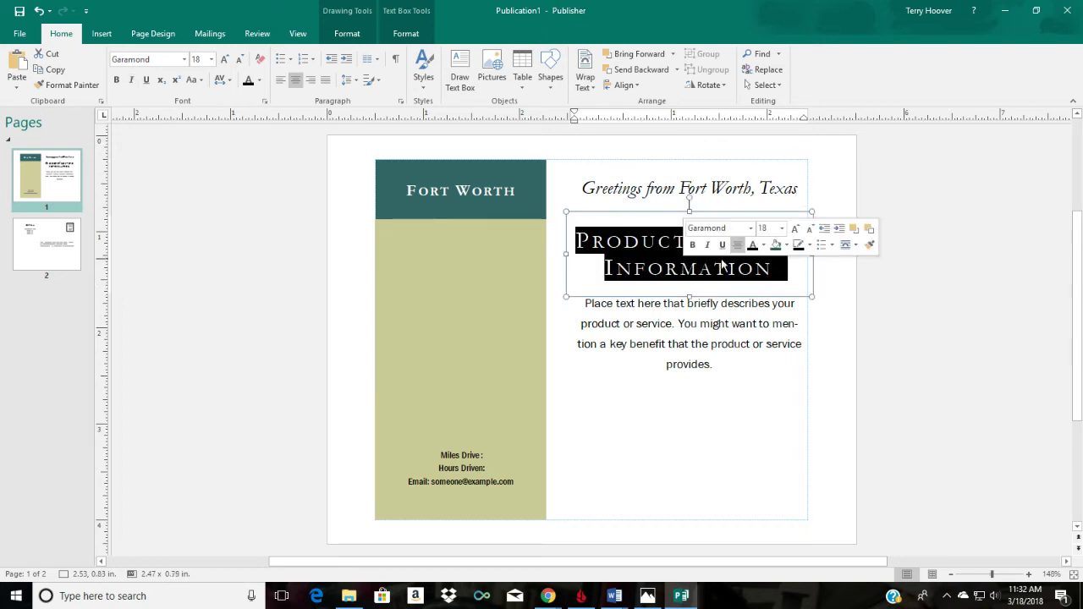
pyautogui.click(809, 212)
pyautogui.click(809, 211)
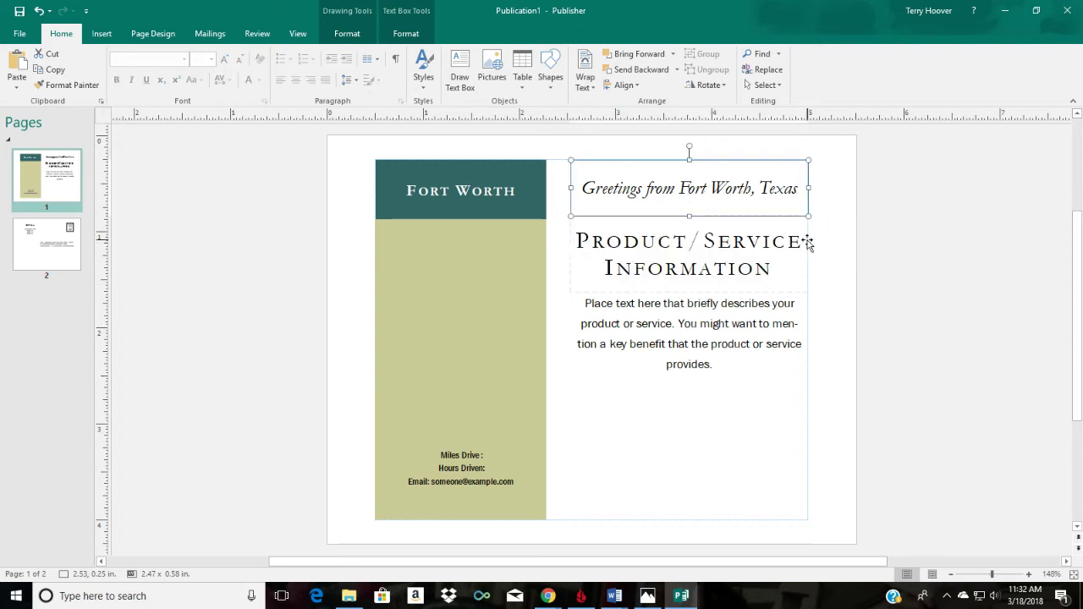
pyautogui.click(786, 261)
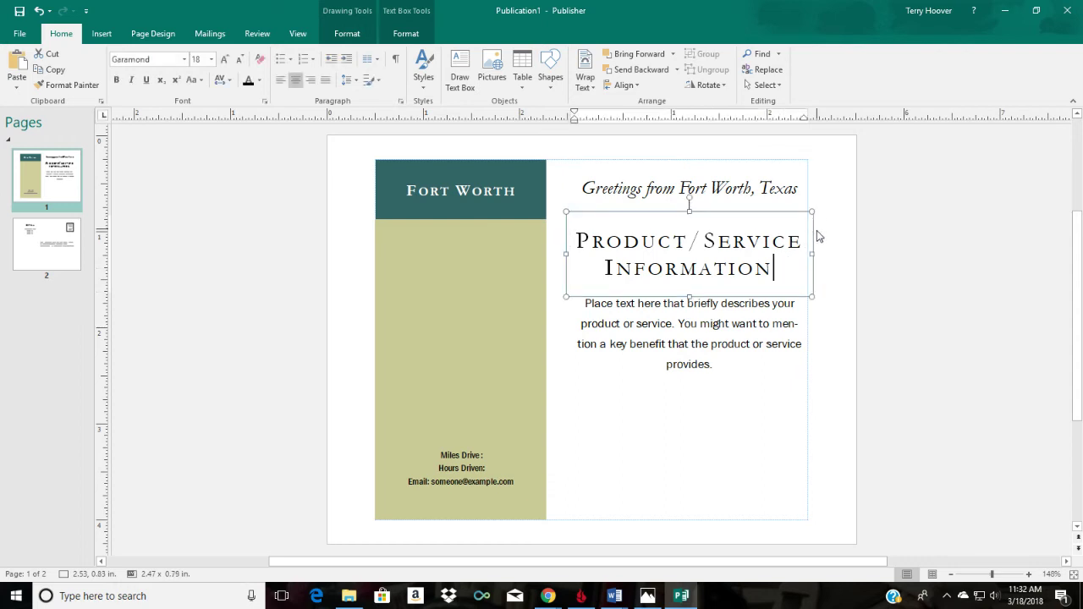
pyautogui.click(811, 213)
pyautogui.press('Delete')
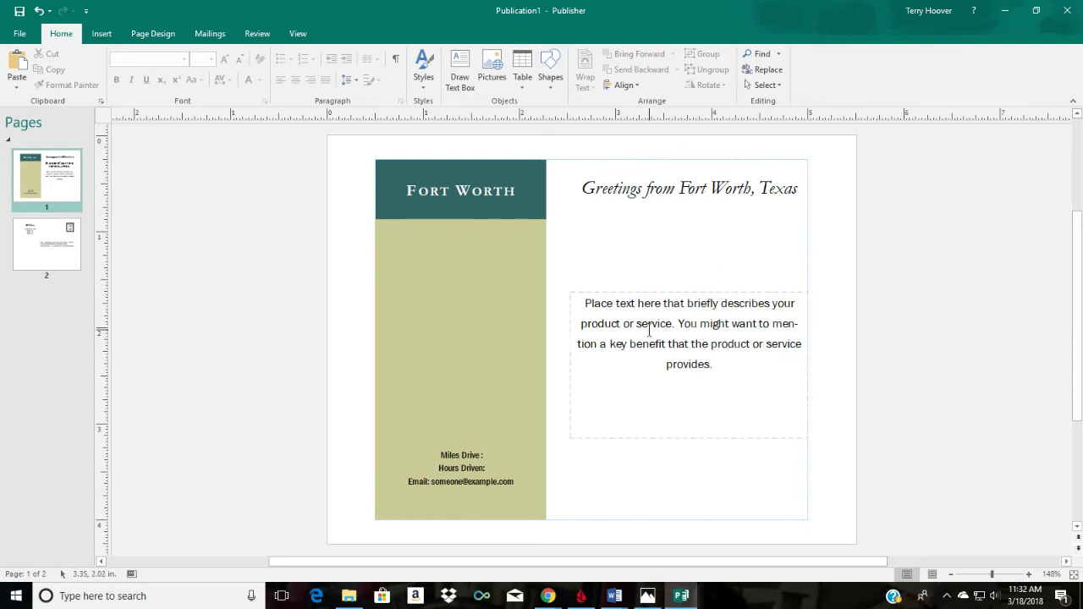
# Step: Enlarge the body text box, extending its top up to just below the tagline
pyautogui.click(715, 305)
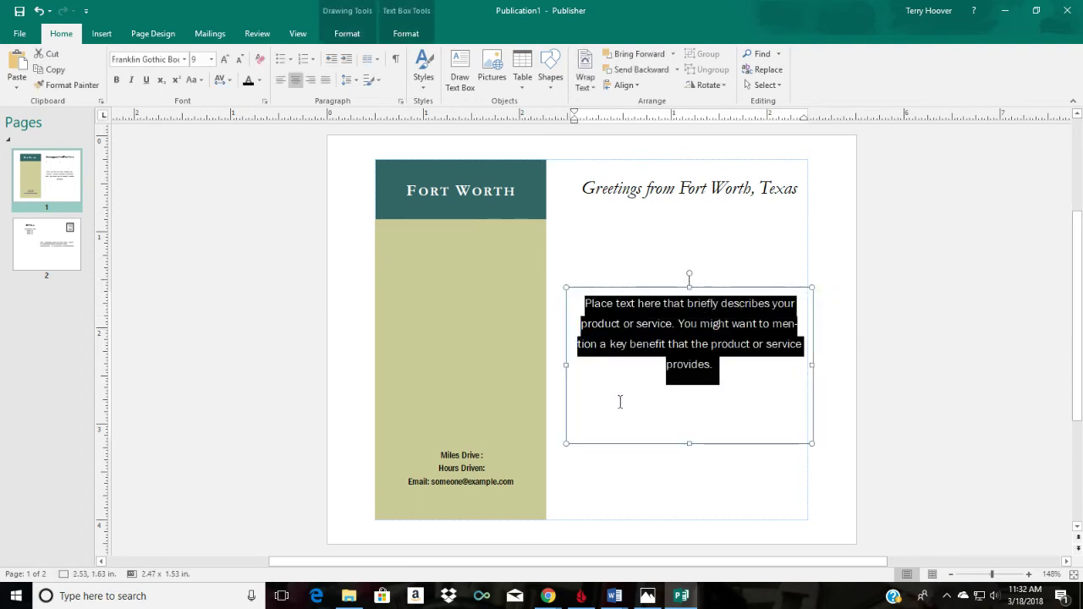
pyautogui.moveTo(691, 442); pyautogui.dragTo(692, 467)
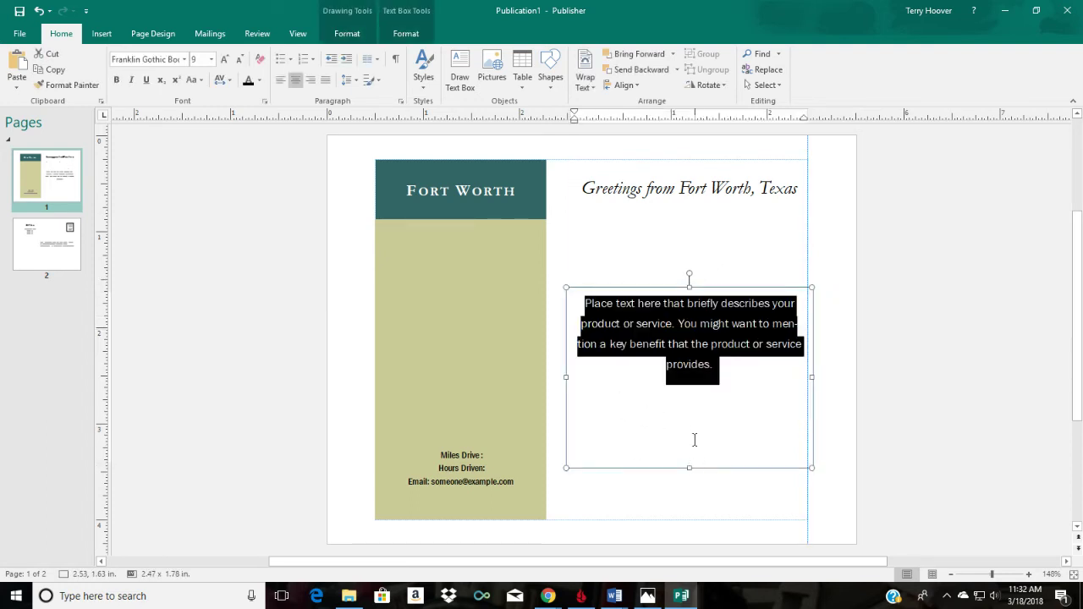
pyautogui.click(690, 288)
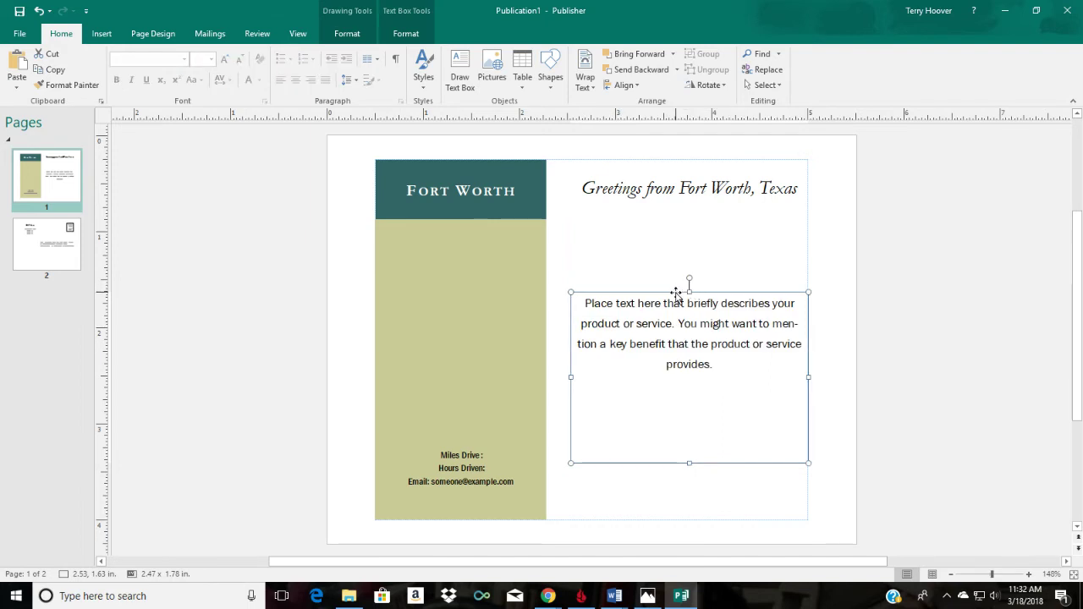
pyautogui.moveTo(689, 288); pyautogui.dragTo(688, 219)
pyautogui.click(583, 232)
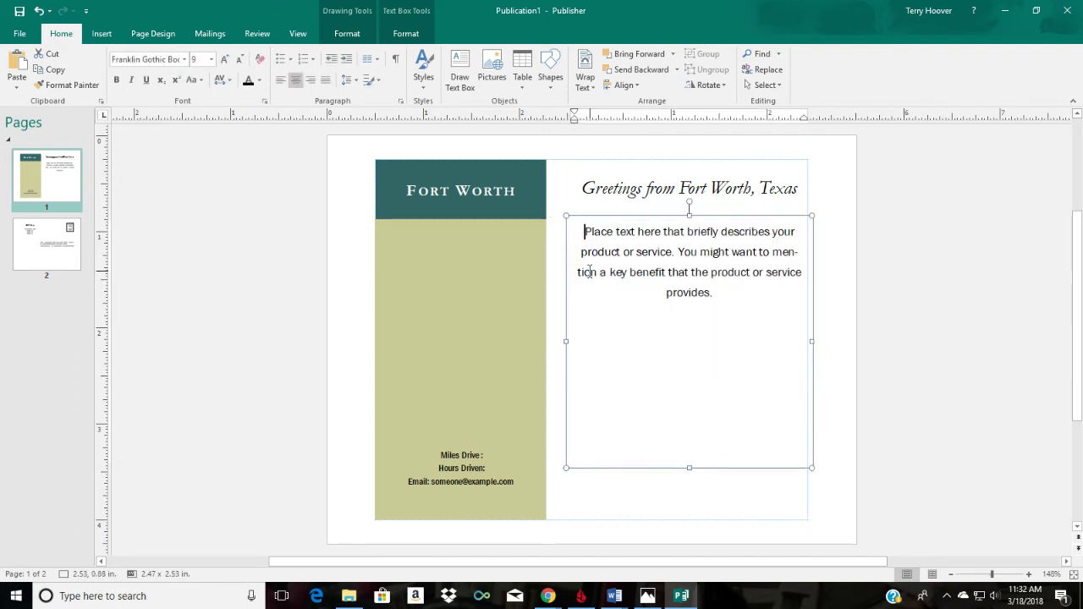
# Step: Clear the placeholder, left-align, and type 'Dear Mom and Dad' with the 7 hours 20 minutes drive note
pyautogui.tripleClick(581, 234)
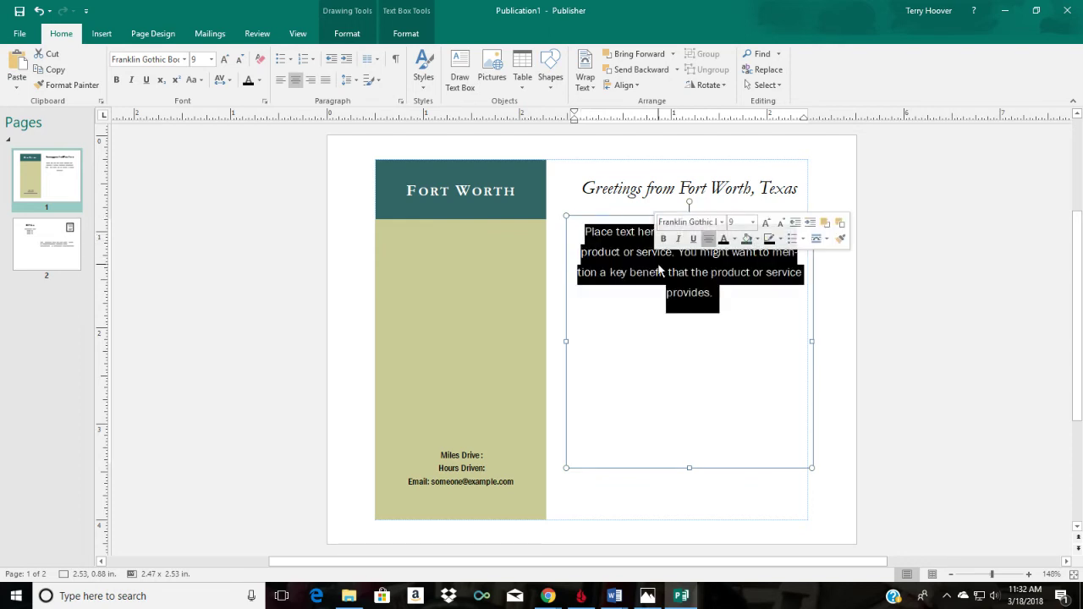
pyautogui.press('Delete')
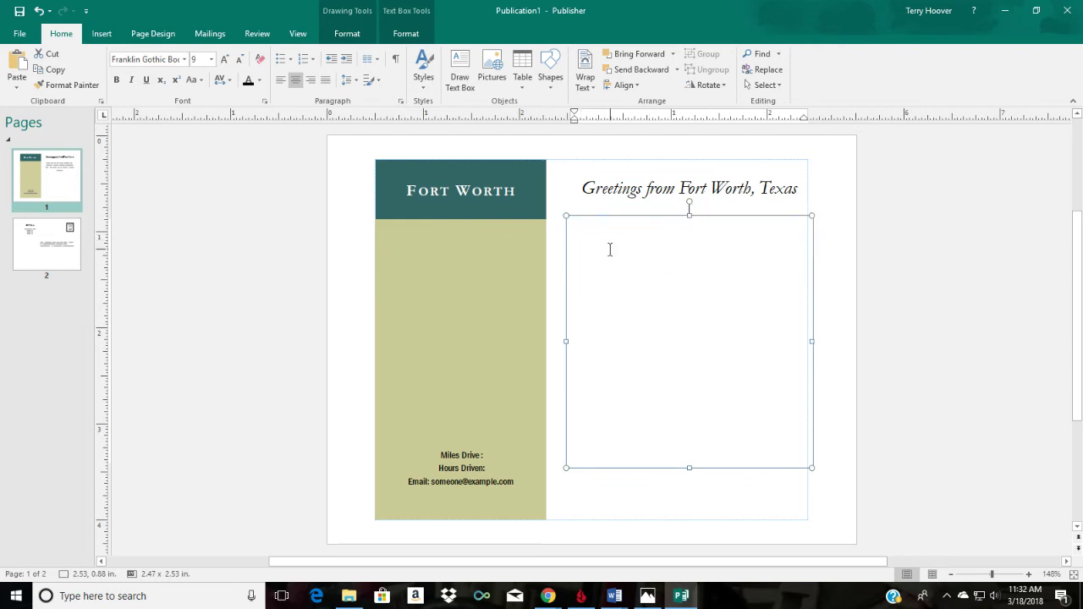
pyautogui.click(280, 79)
pyautogui.write('Dda')
pyautogui.write('a')
pyautogui.write('r Mom and Dad,')
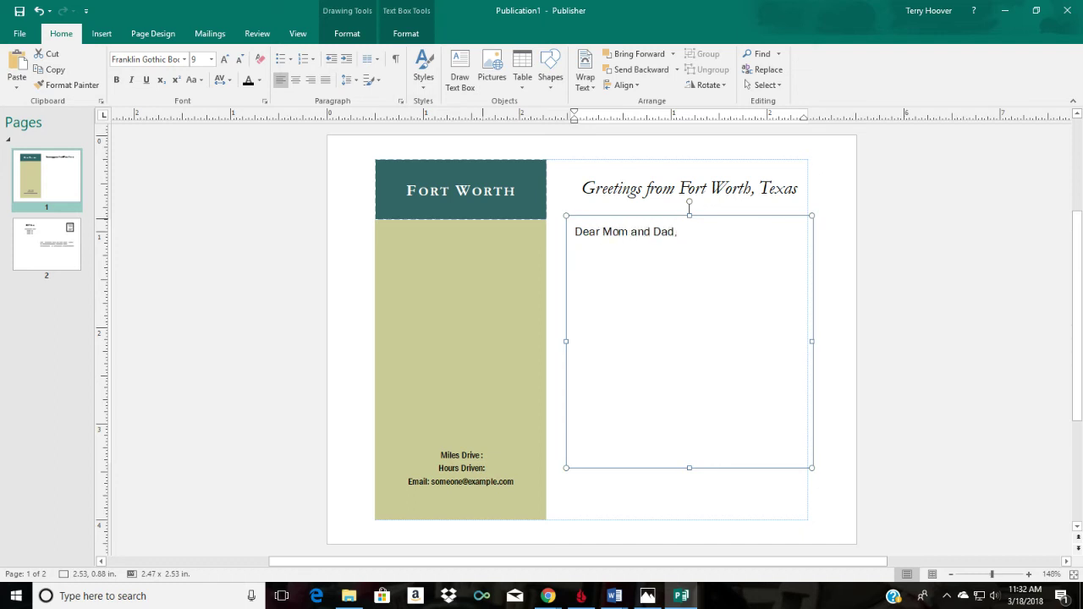
pyautogui.write('Greetings from Fort Worth')
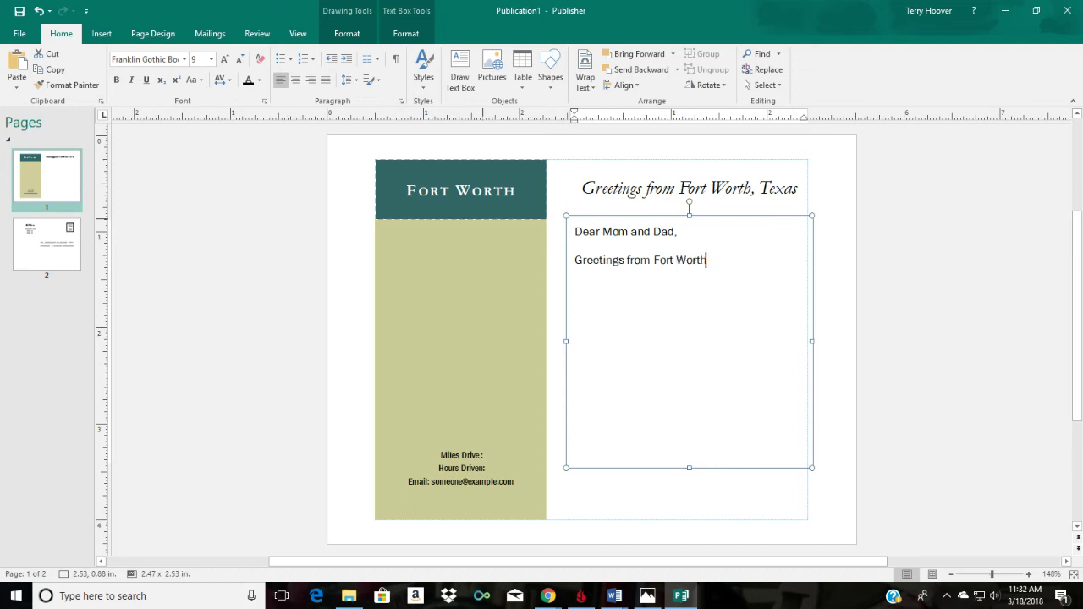
pyautogui.write('! My friend and I drove ')
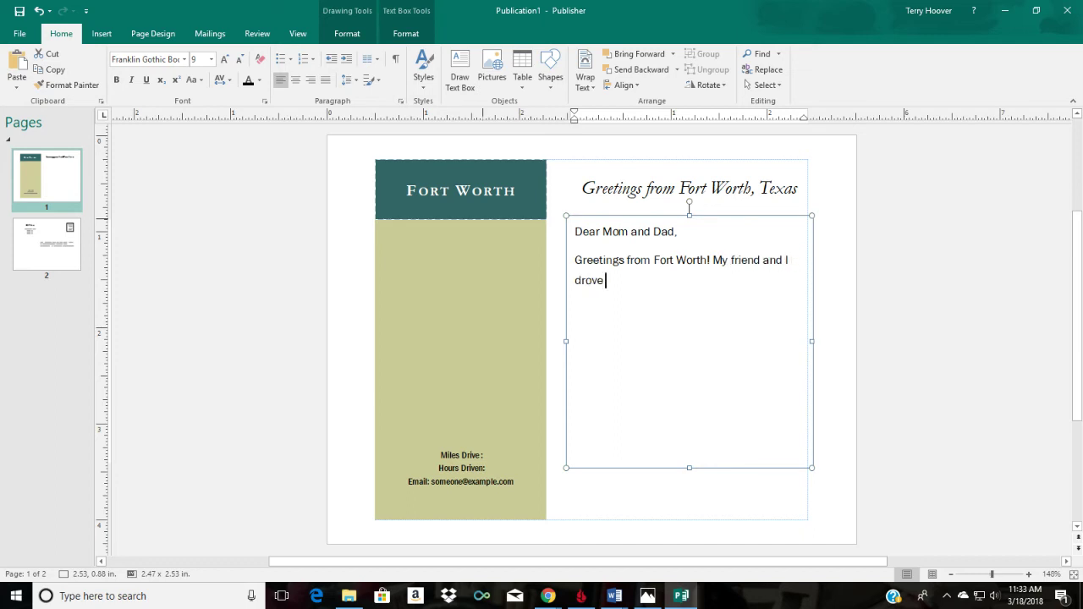
pyautogui.write('7 hours and 20 minutes to get eh')
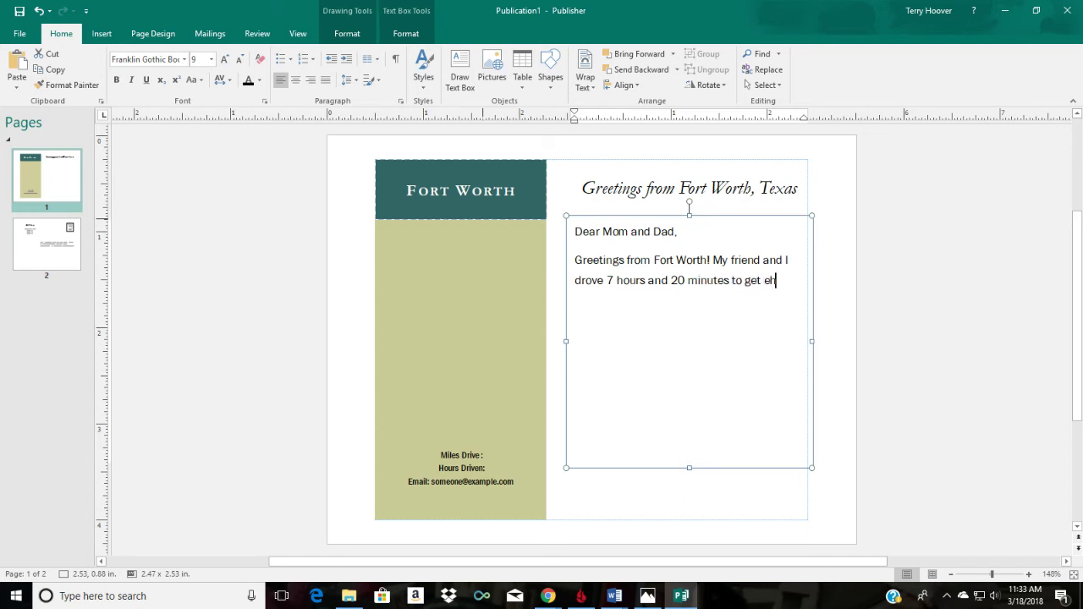
pyautogui.press('BackSpace')
# Step: Search online pictures for 'fort worth texas' and insert the city skyline photo
pyautogui.click(99, 36)
pyautogui.click(151, 73)
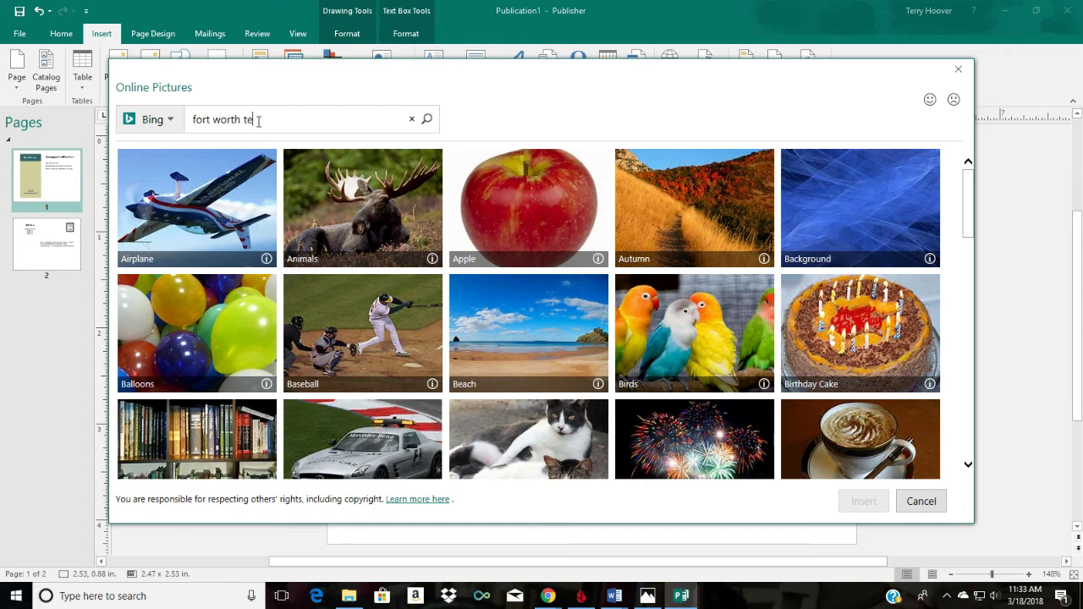
pyautogui.press('Return')
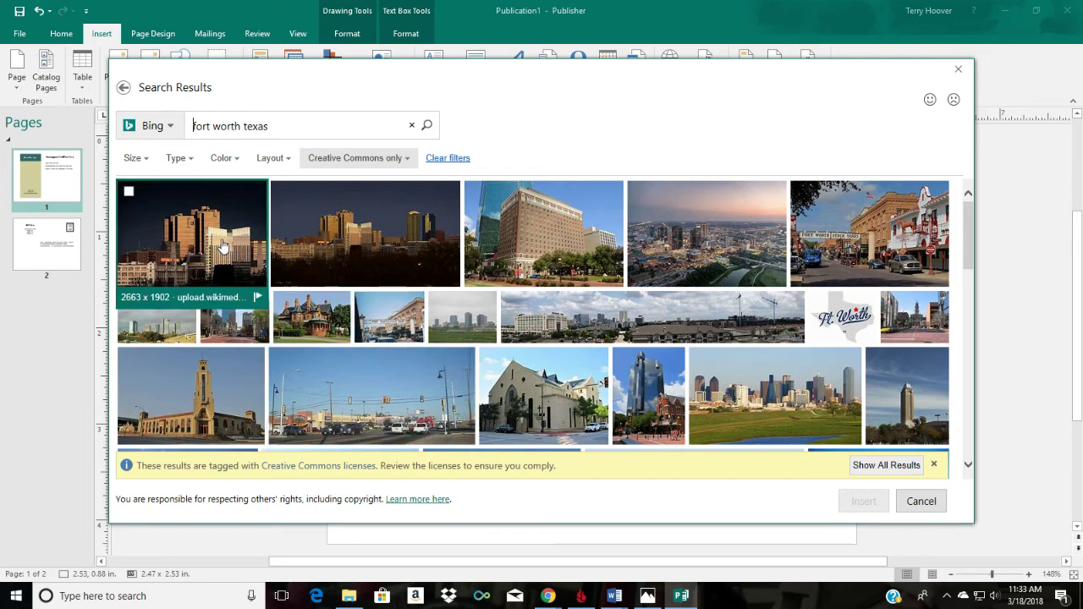
pyautogui.scroll(-2, 228, 251)
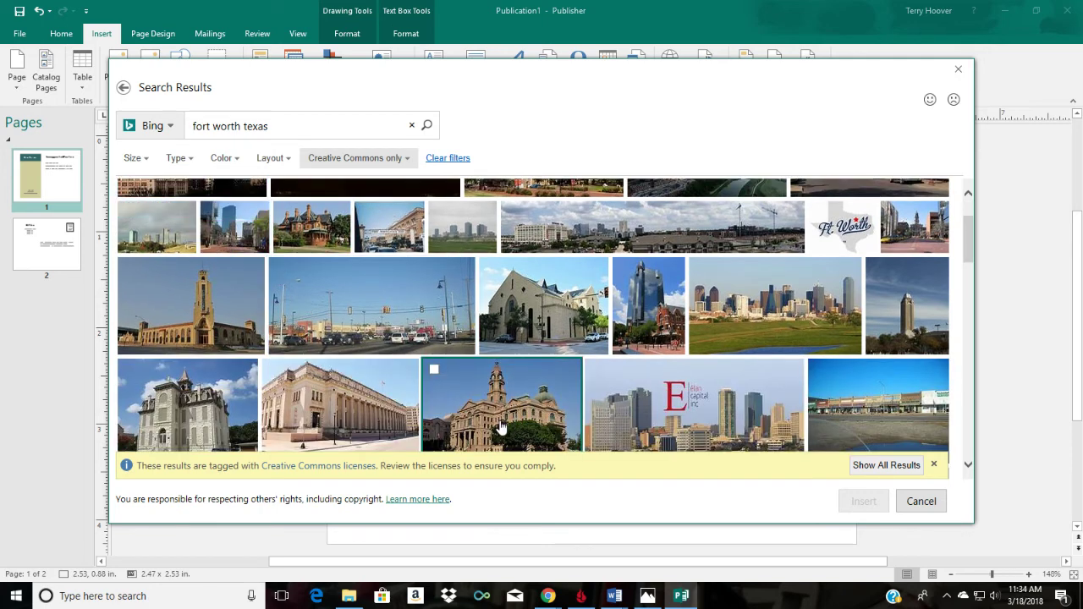
pyautogui.scroll(-1, 504, 427)
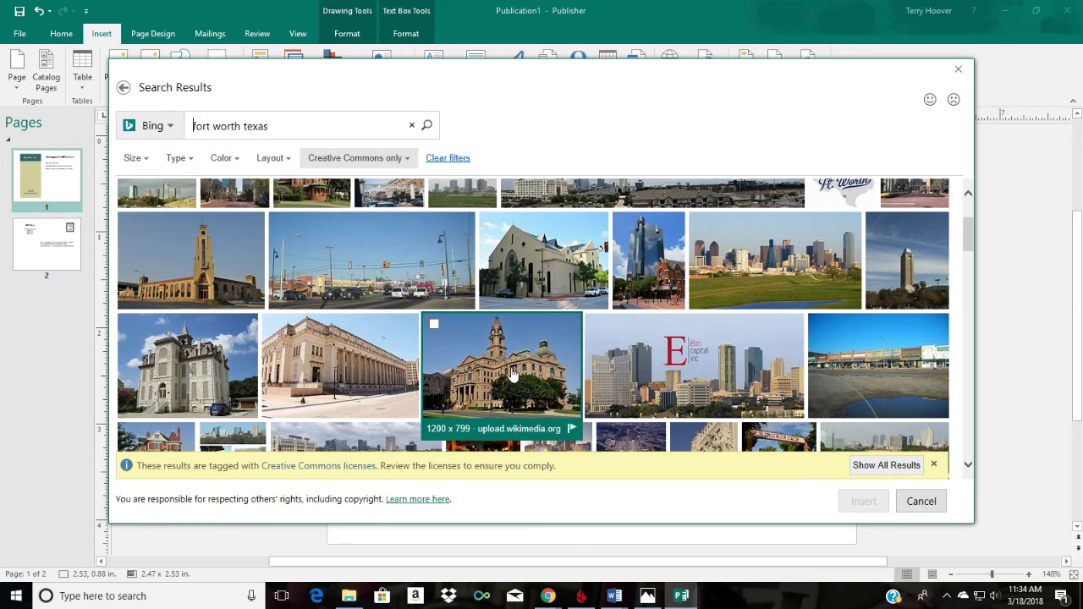
pyautogui.scroll(1, 512, 375)
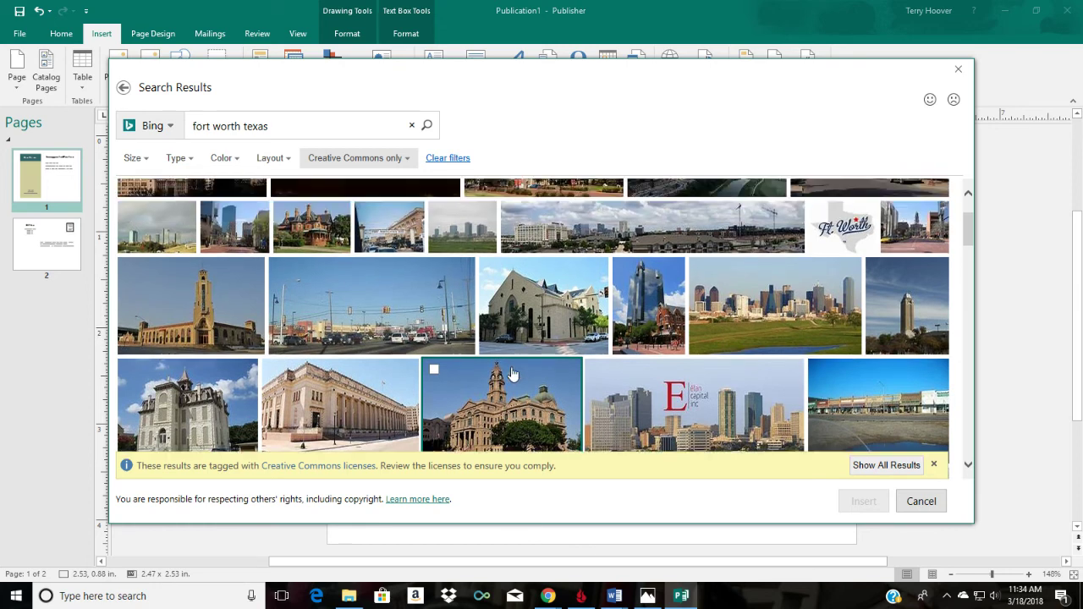
pyautogui.click(771, 319)
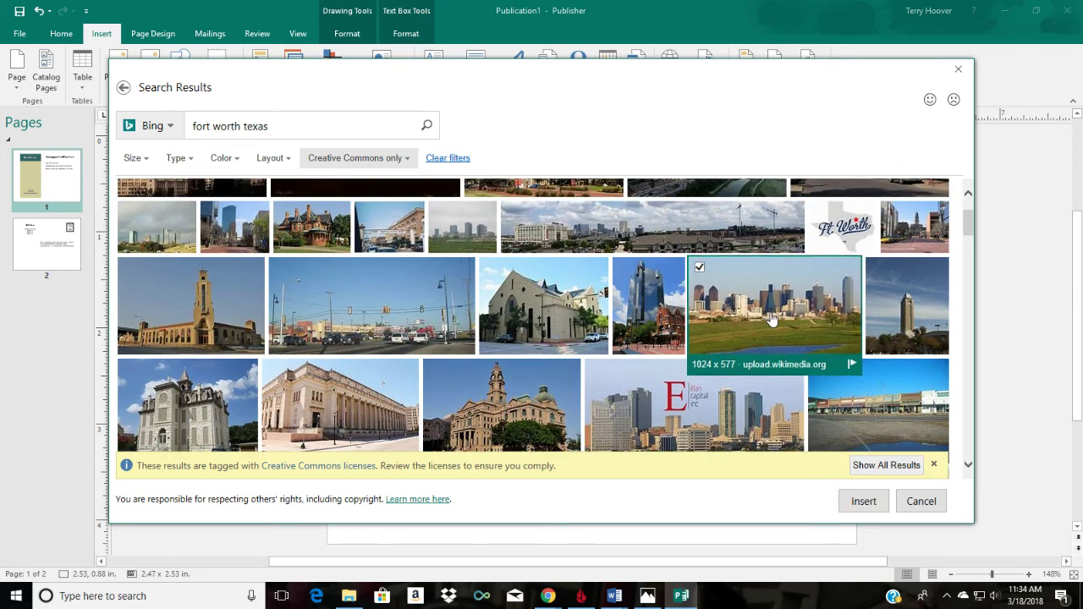
pyautogui.click(863, 501)
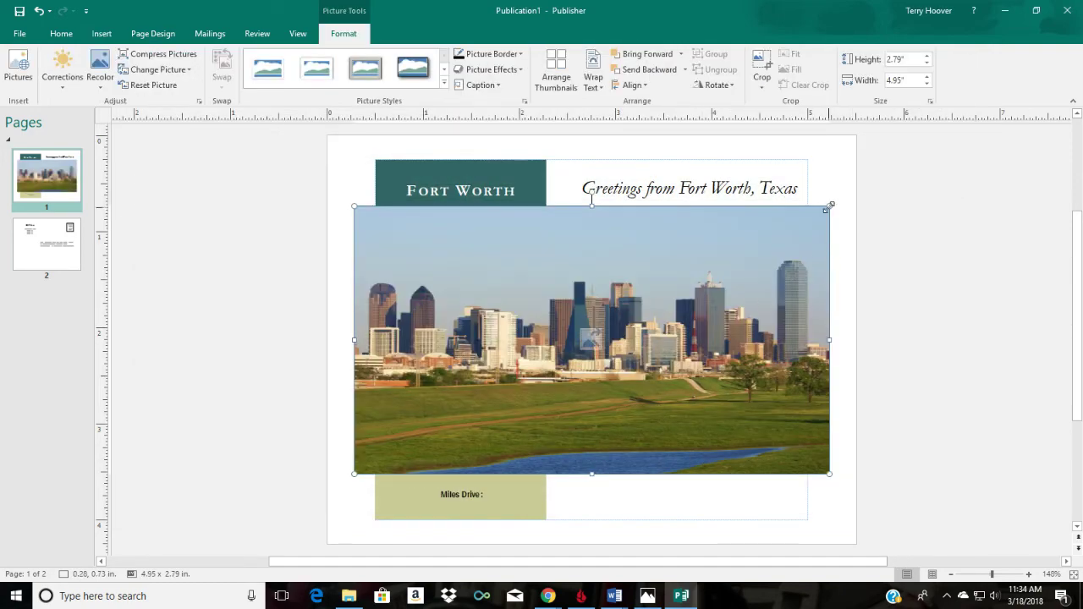
# Step: Resize the skyline photo to 1.44 x 0.81 in and move it into the green left panel
pyautogui.moveTo(828, 206); pyautogui.dragTo(520, 397)
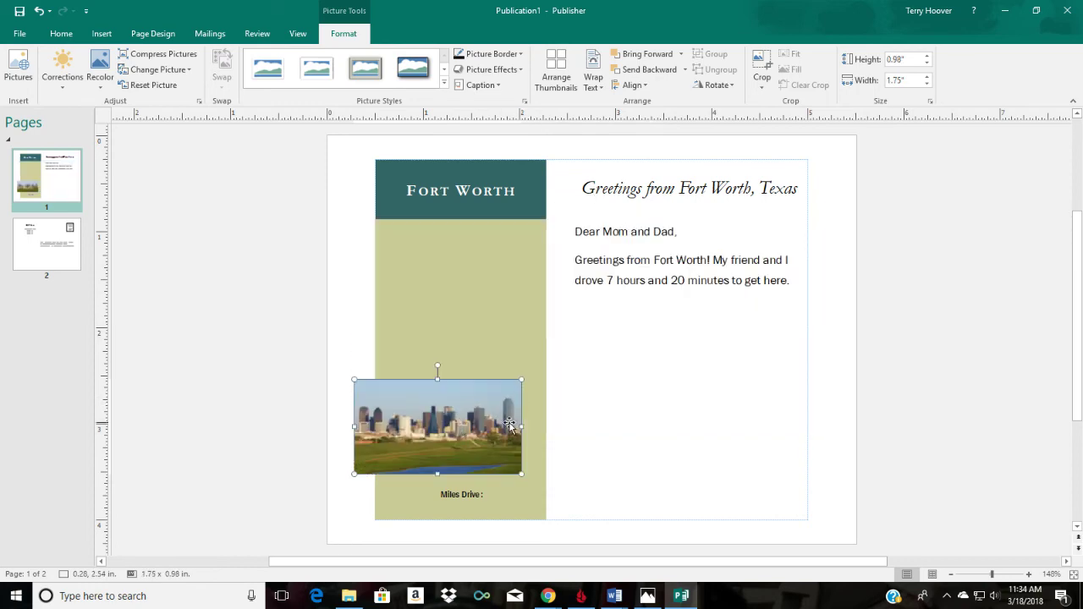
pyautogui.moveTo(483, 425); pyautogui.dragTo(501, 330)
pyautogui.moveTo(536, 289); pyautogui.dragTo(507, 305)
pyautogui.moveTo(472, 344); pyautogui.dragTo(494, 346)
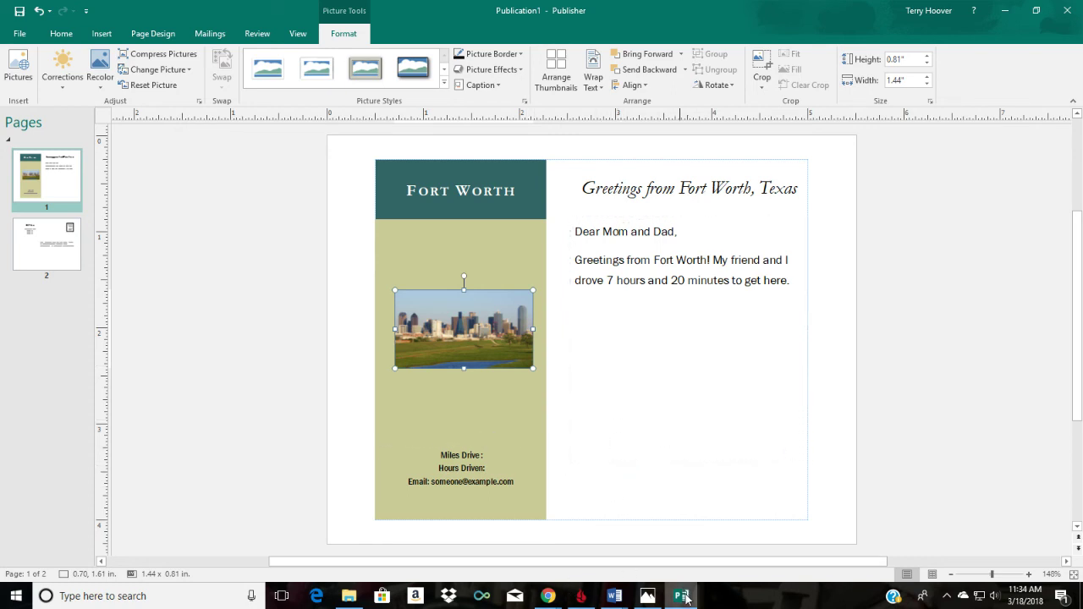
pyautogui.moveTo(676, 599)
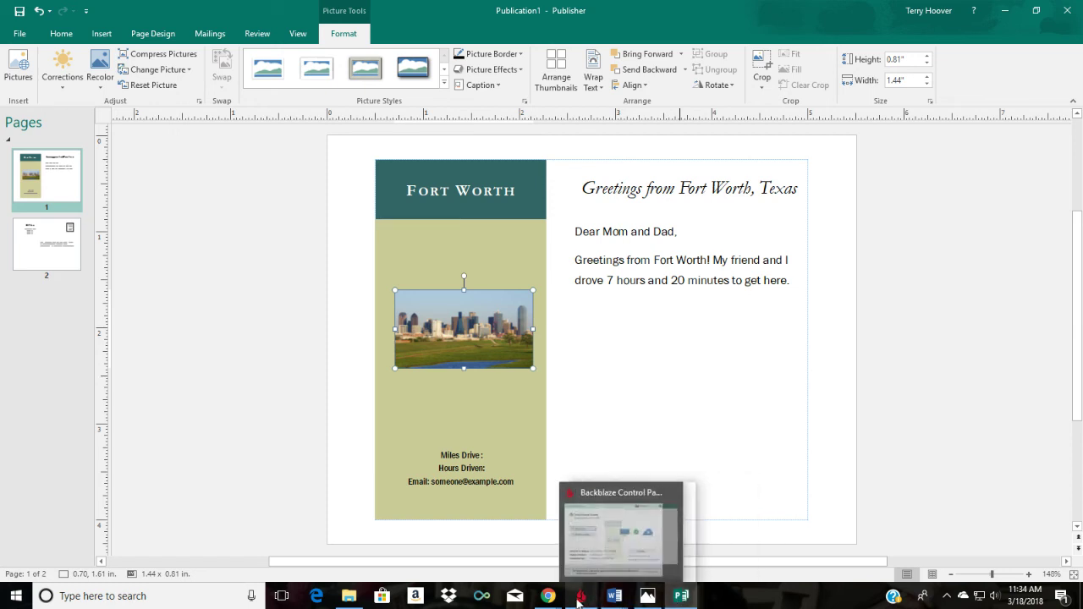
pyautogui.moveTo(548, 598)
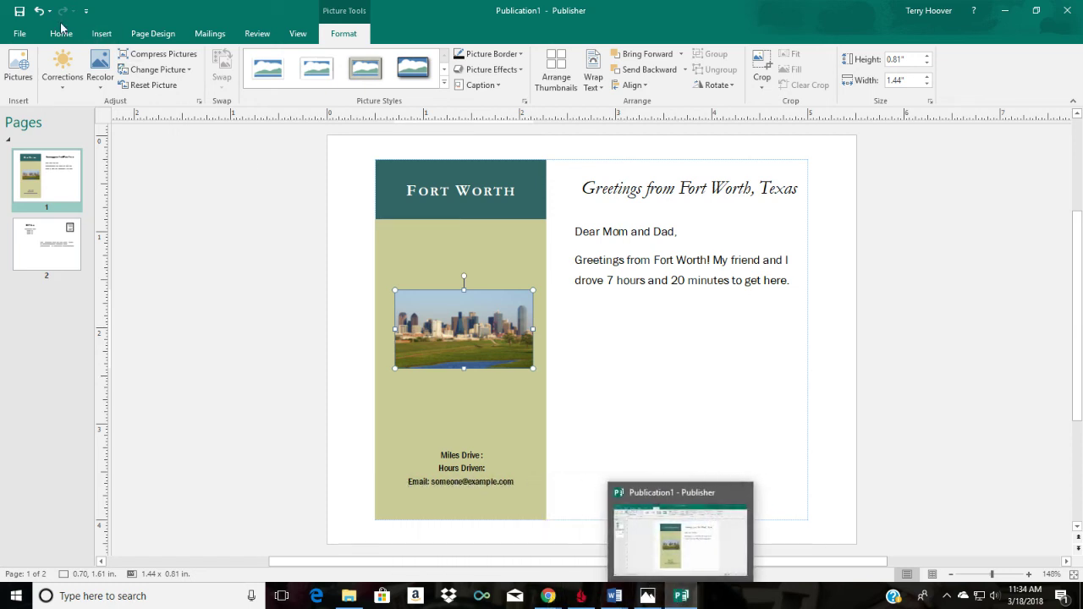
# Step: Open Save As on This PC and enter 'Fort Worth1' as the file name
pyautogui.click(30, 33)
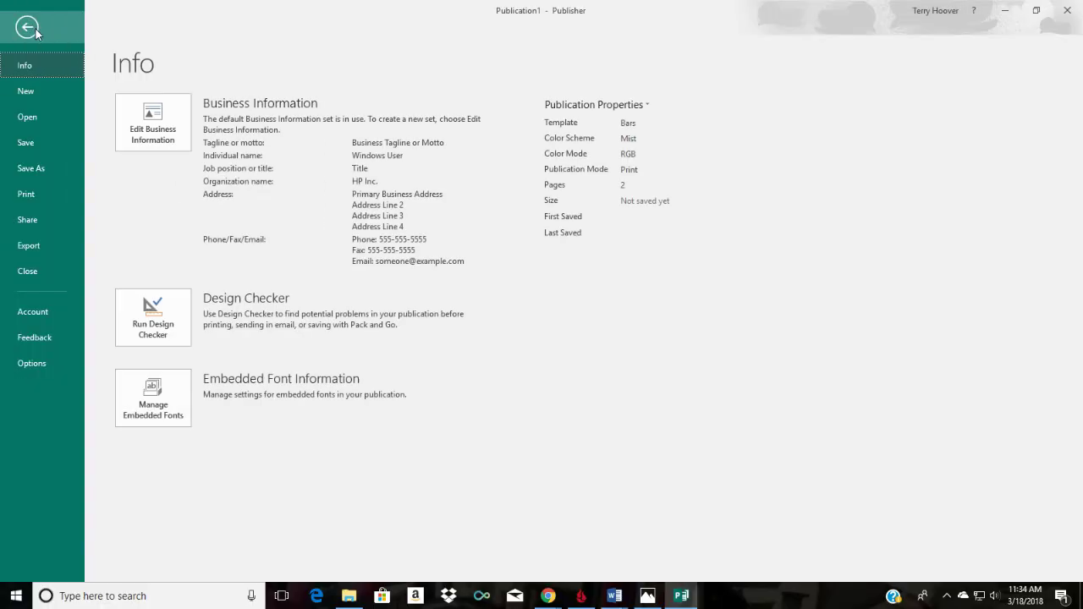
pyautogui.click(54, 163)
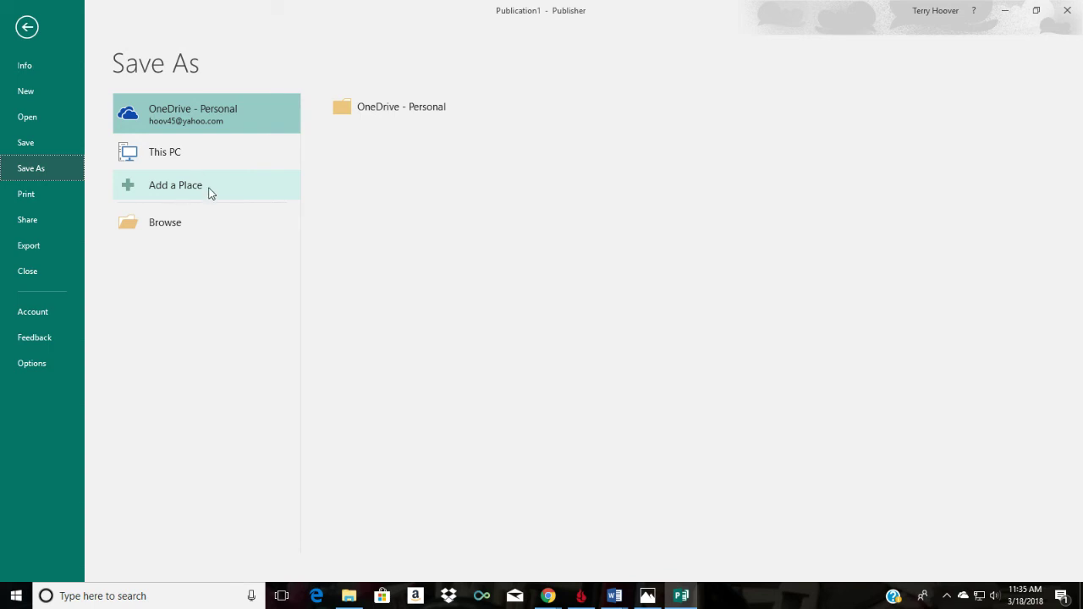
pyautogui.click(216, 156)
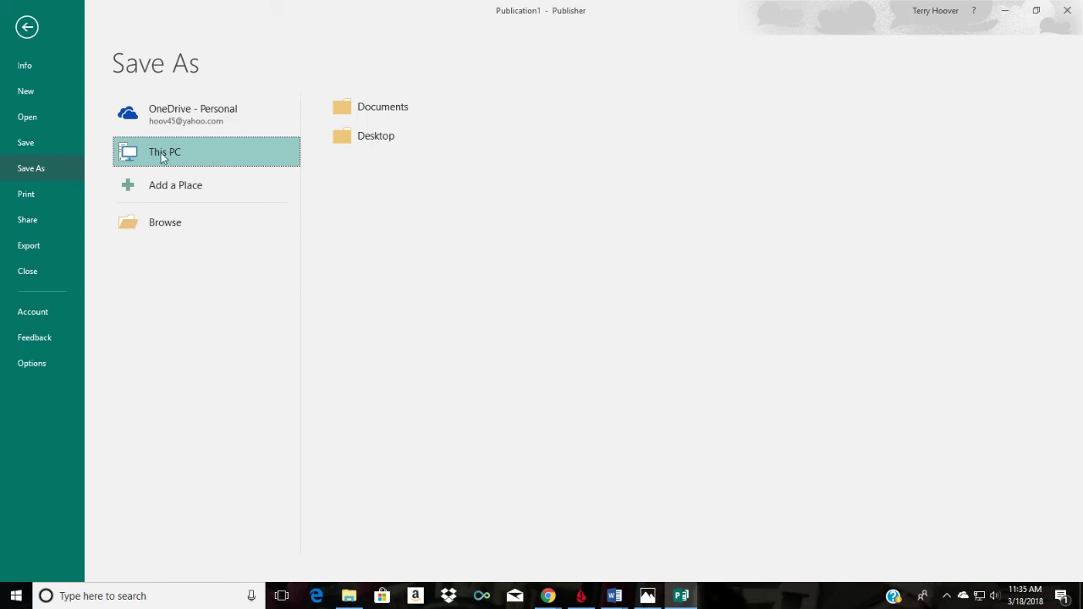
pyautogui.doubleClick(210, 150)
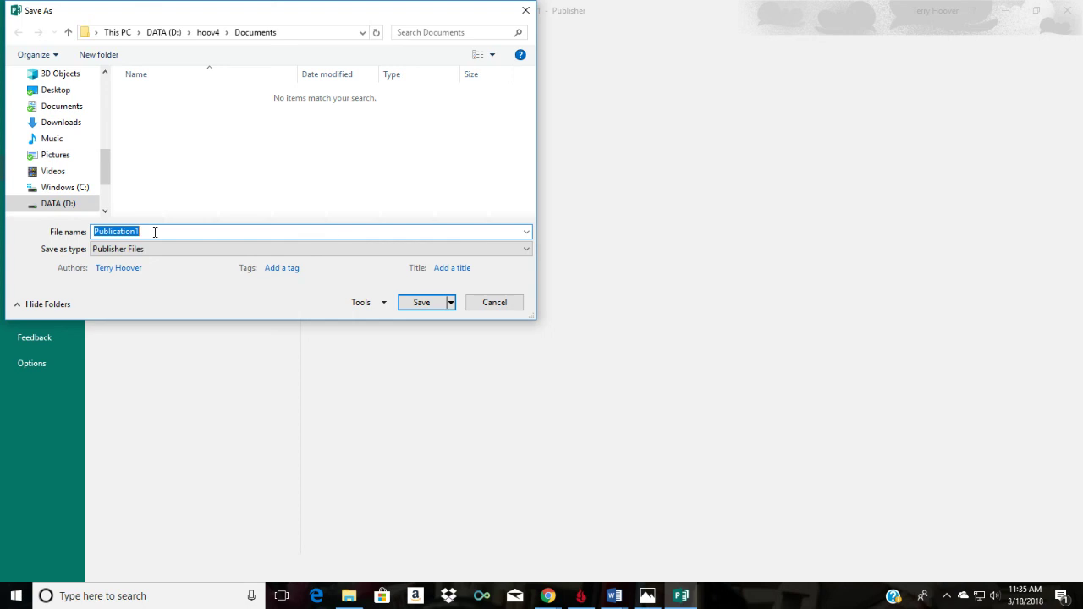
pyautogui.click(154, 231)
pyautogui.press('BackSpace')
pyautogui.press('BackSpace')
pyautogui.press('BackSpace')
pyautogui.press('BackSpace')
pyautogui.press('BackSpace')
pyautogui.press('BackSpace')
pyautogui.press('BackSpace')
pyautogui.press('BackSpace')
pyautogui.press('BackSpace')
pyautogui.press('BackSpace')
pyautogui.press('BackSpace')
pyautogui.press('BackSpace')
pyautogui.write('Fort Worth')
pyautogui.write('1')
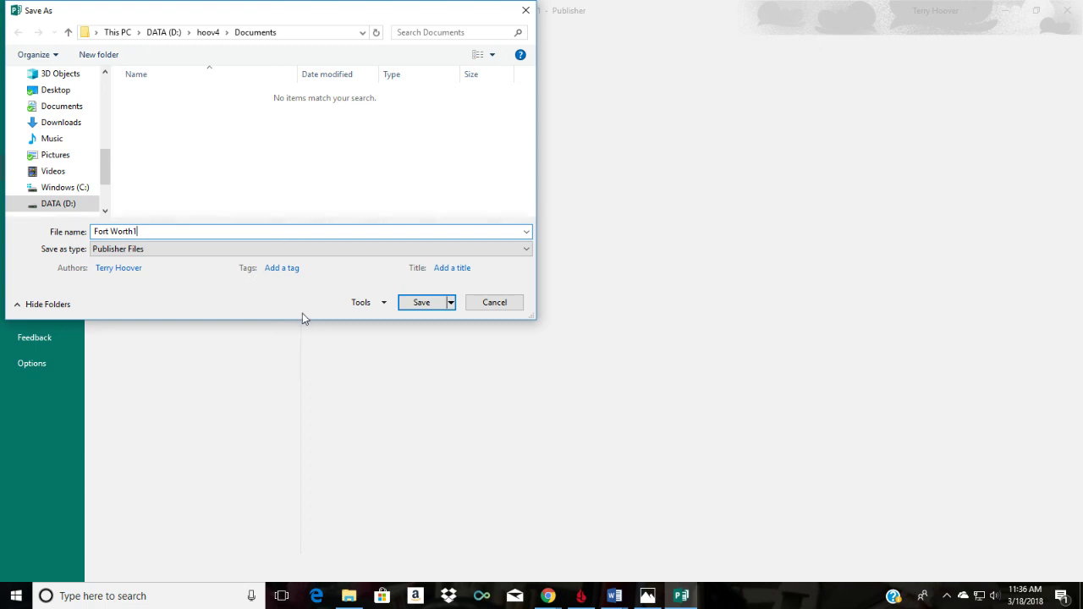
# Step: Switch to Chrome and show the Vidyard Recording tab with the deleted-video notice
pyautogui.click(548, 596)
pyautogui.click(525, 526)
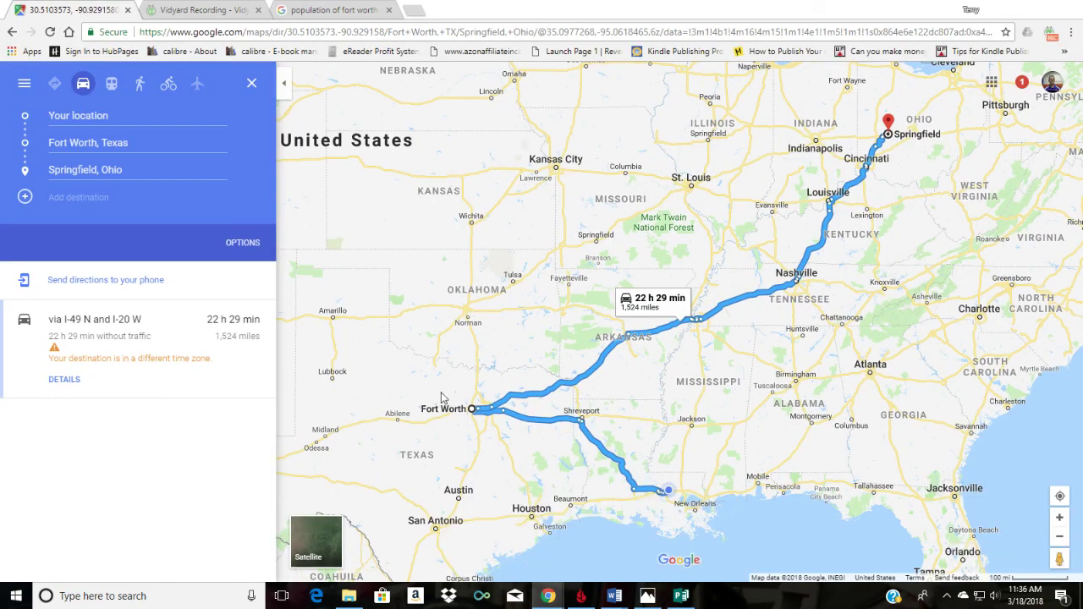
pyautogui.click(208, 11)
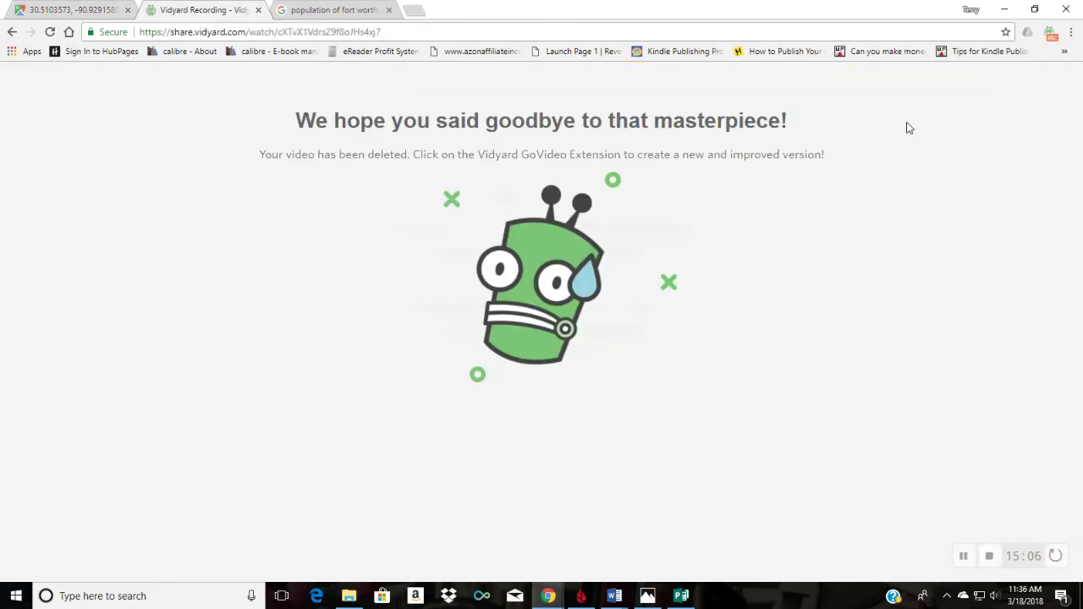